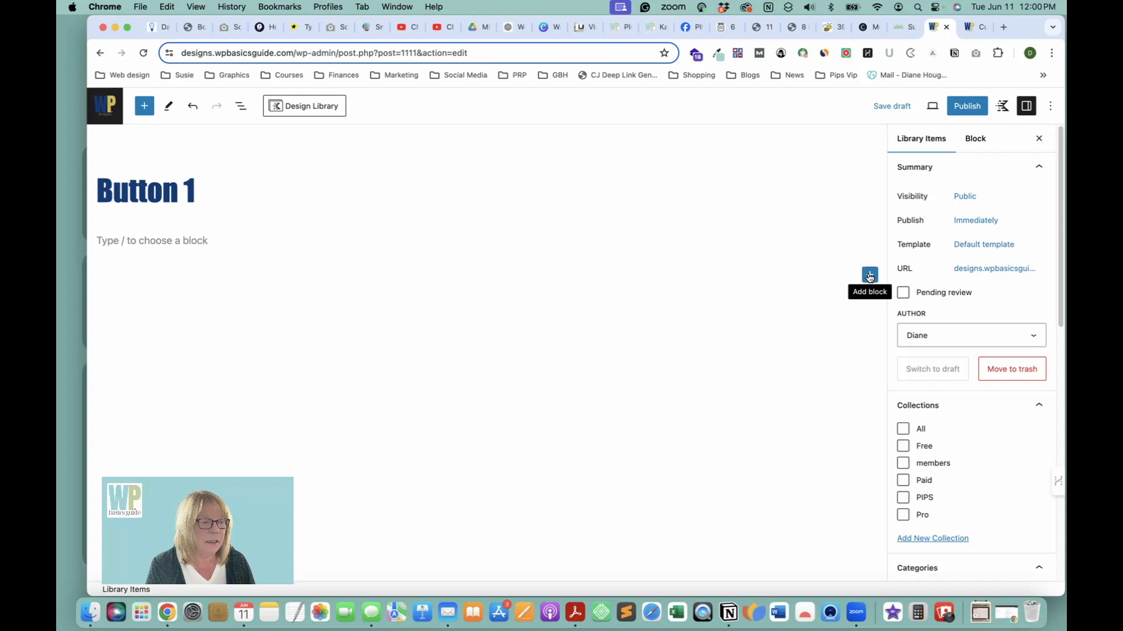
- Add a one-column Row Layout and insert an advanced button labelled "Get my free workbook!" in it
left_click(714, 364)
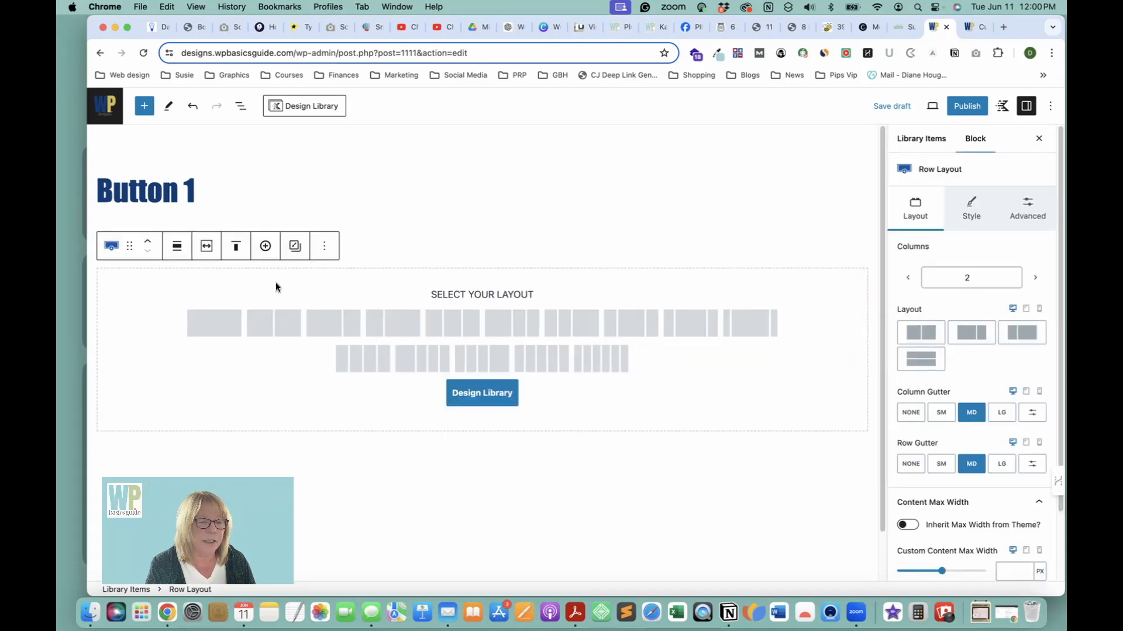
left_click(223, 323)
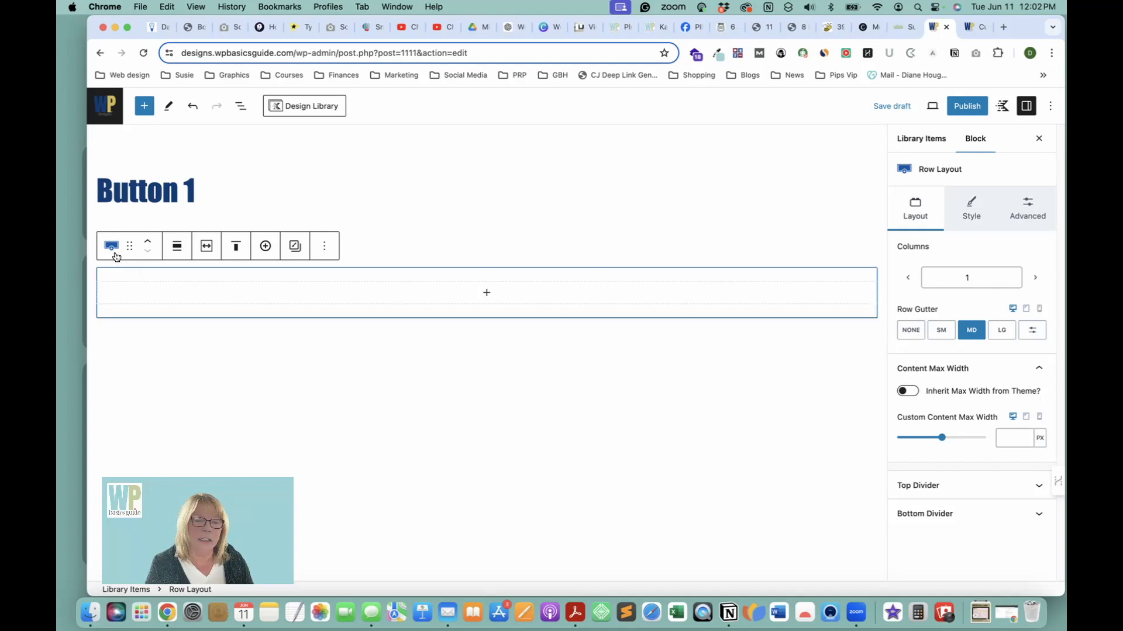
left_click(487, 294)
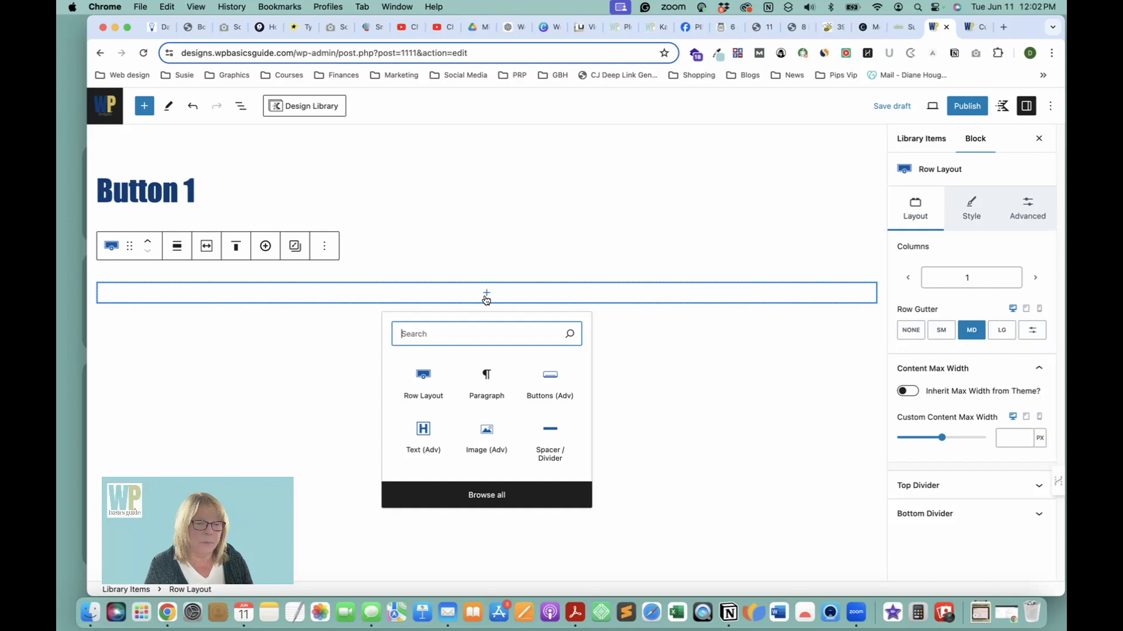
left_click(552, 394)
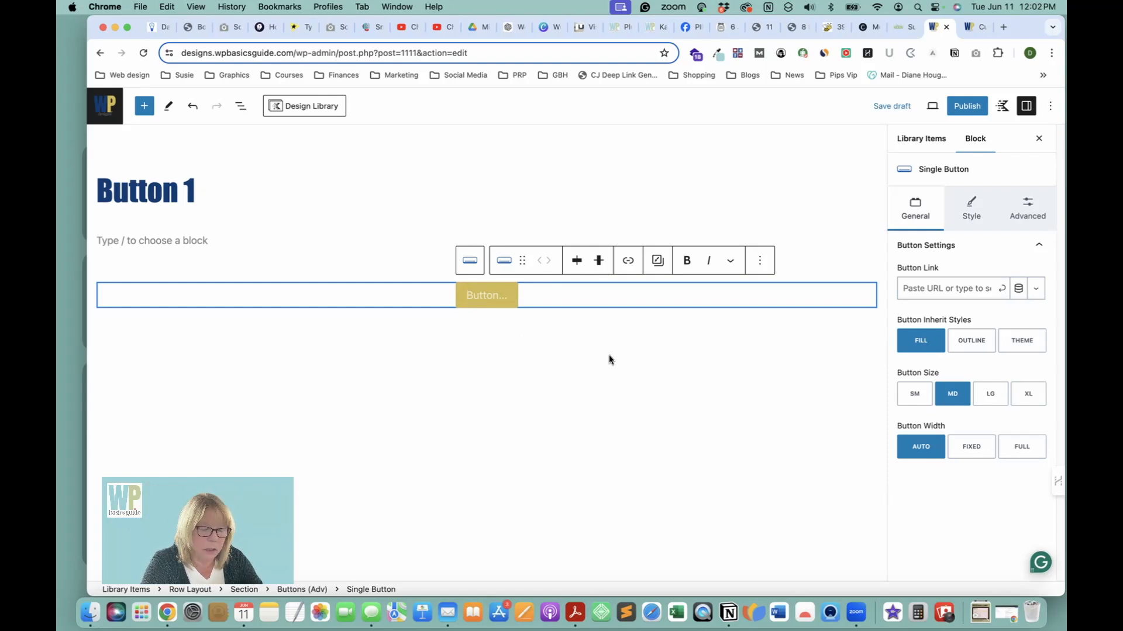
type("Get my free workbook!")
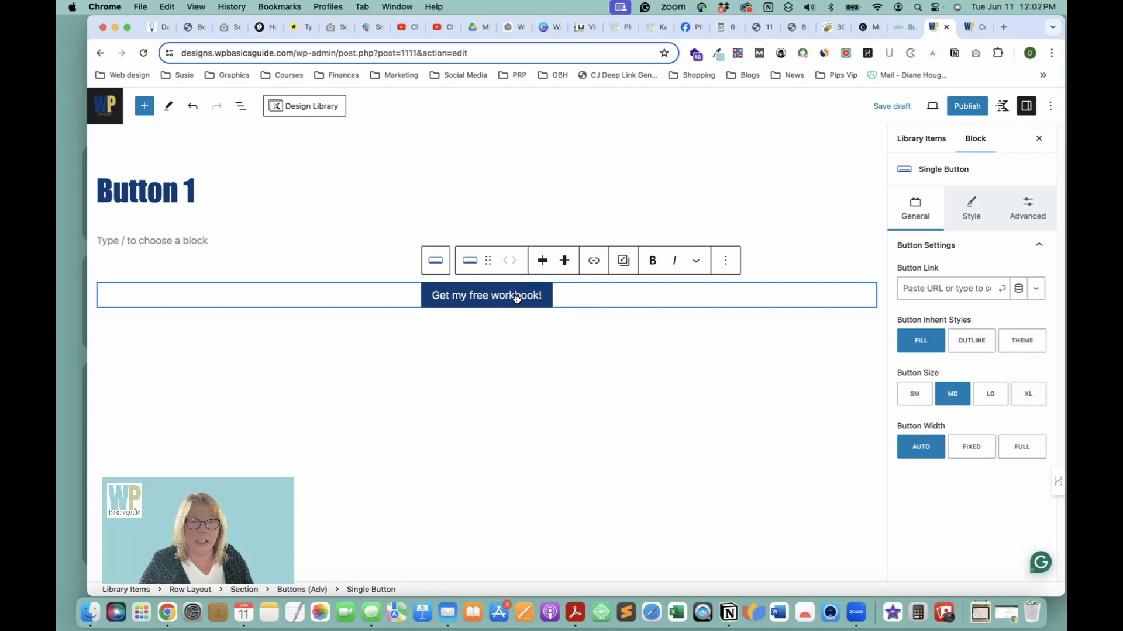
- Select the workbook button itself and show its normal style settings
left_click(595, 297)
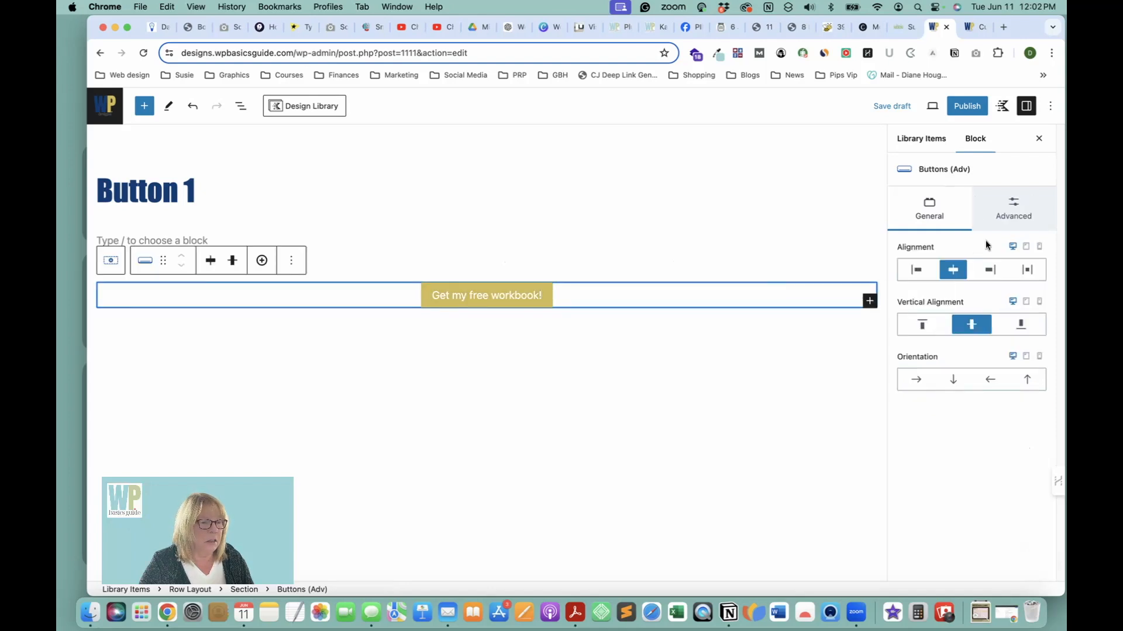
left_click(512, 307)
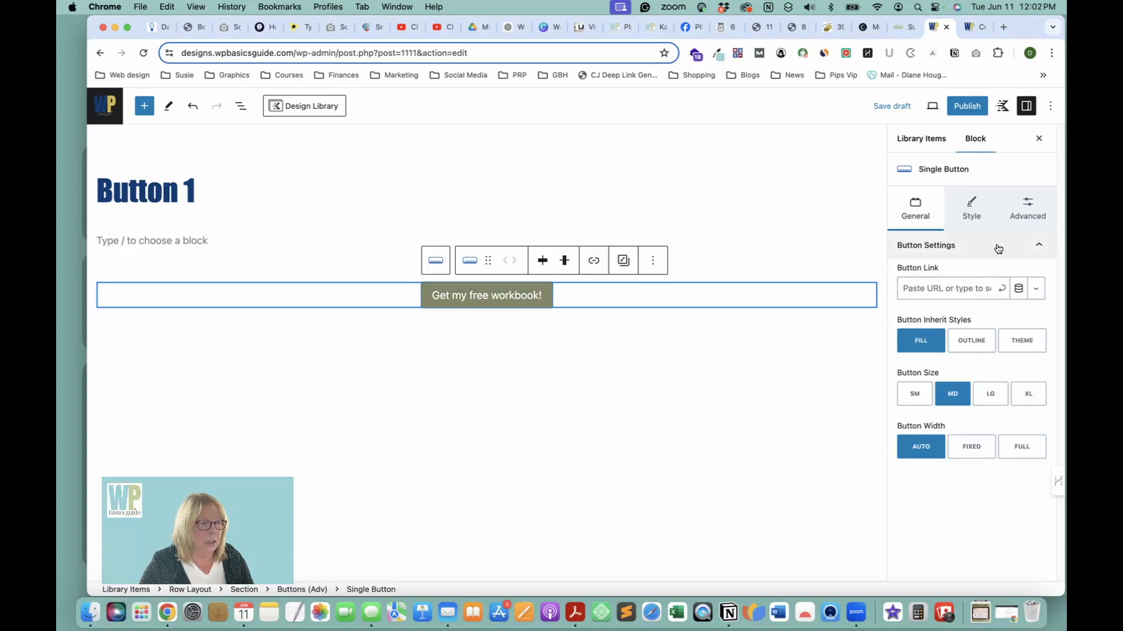
left_click(974, 215)
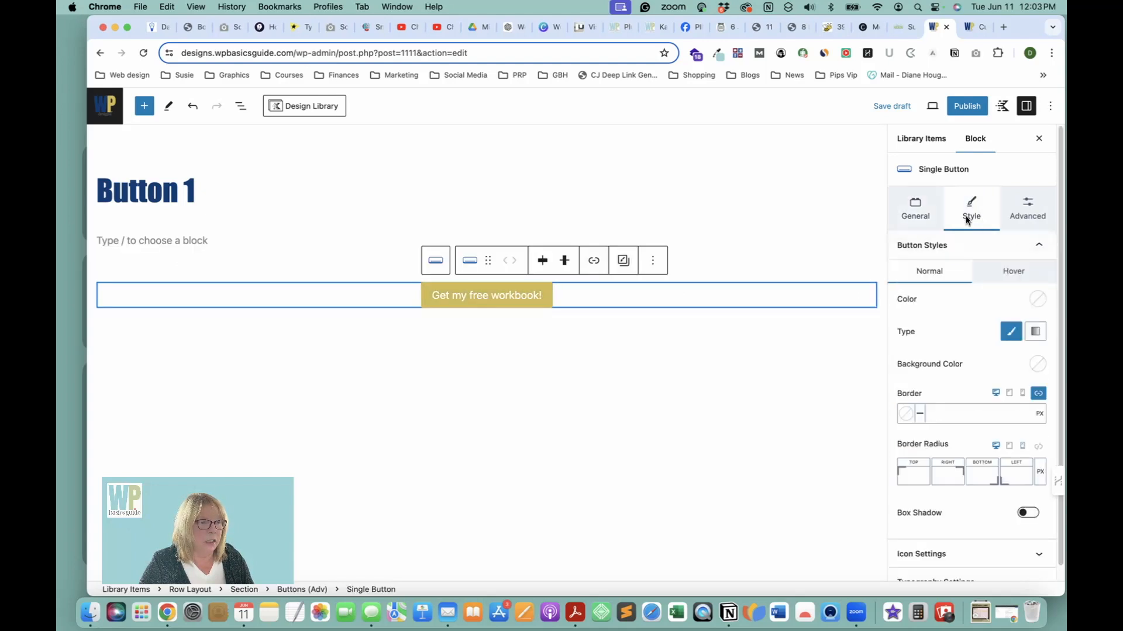
- Examine the colors of the buttons across the site's homepage in the Customizer preview
left_click(973, 28)
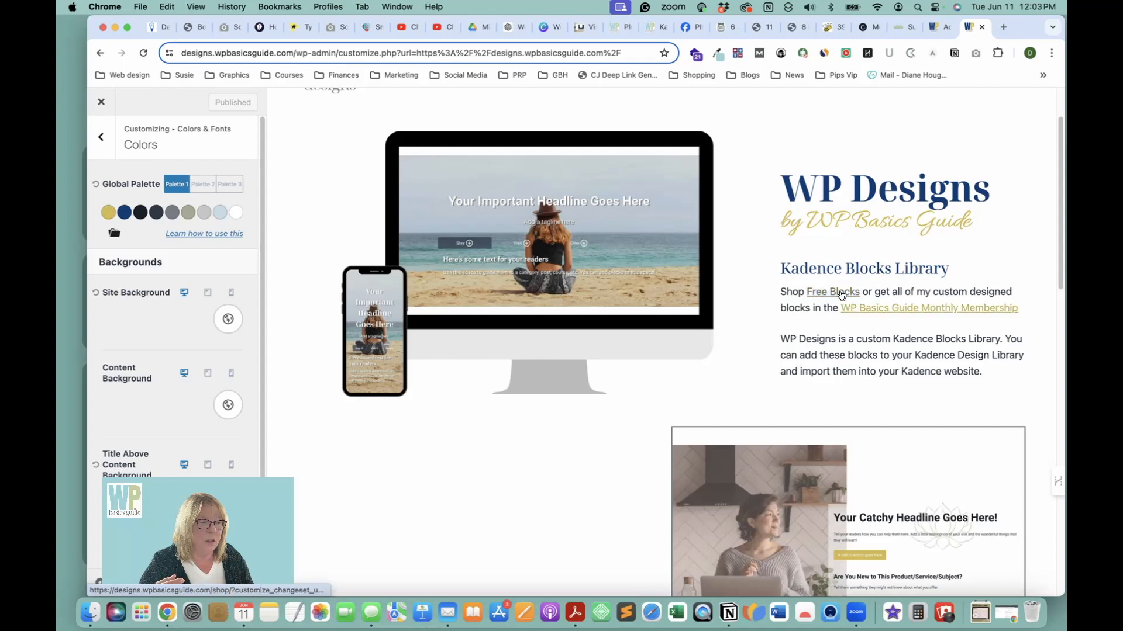
scroll(847, 327, "down", 10)
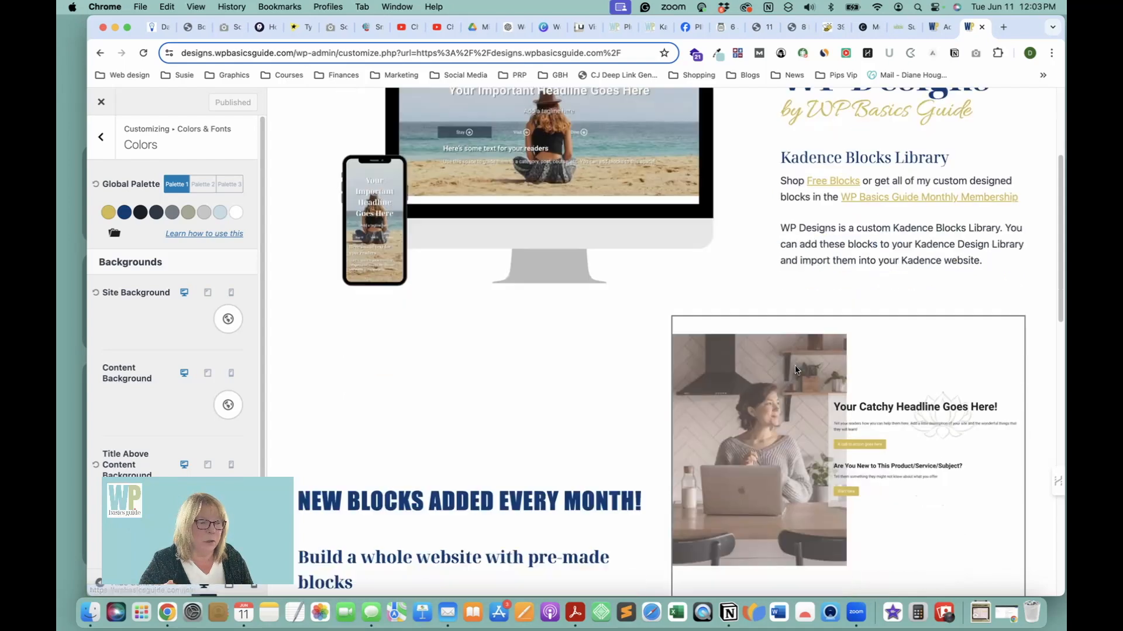
scroll(787, 366, "down", 2)
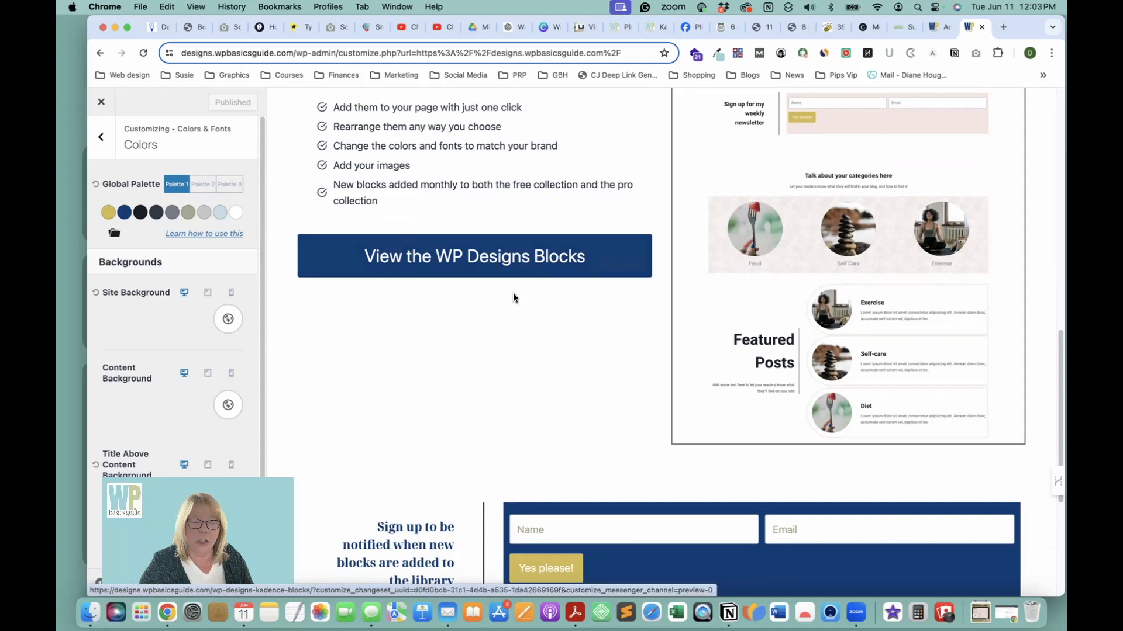
scroll(512, 294, "down", 2)
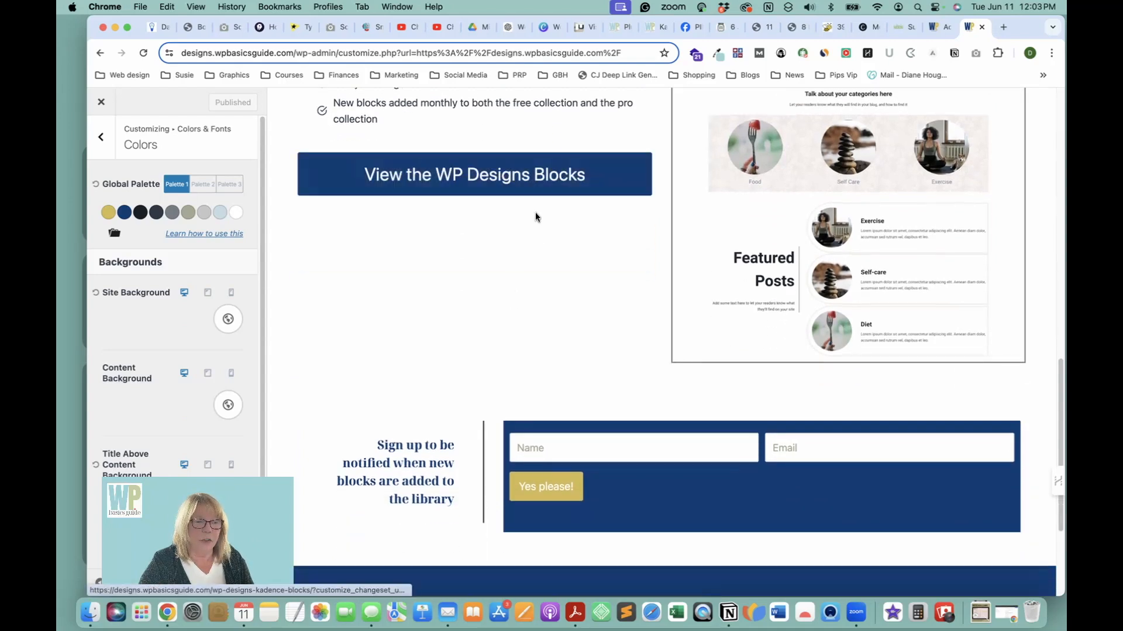
scroll(536, 292, "down", 4)
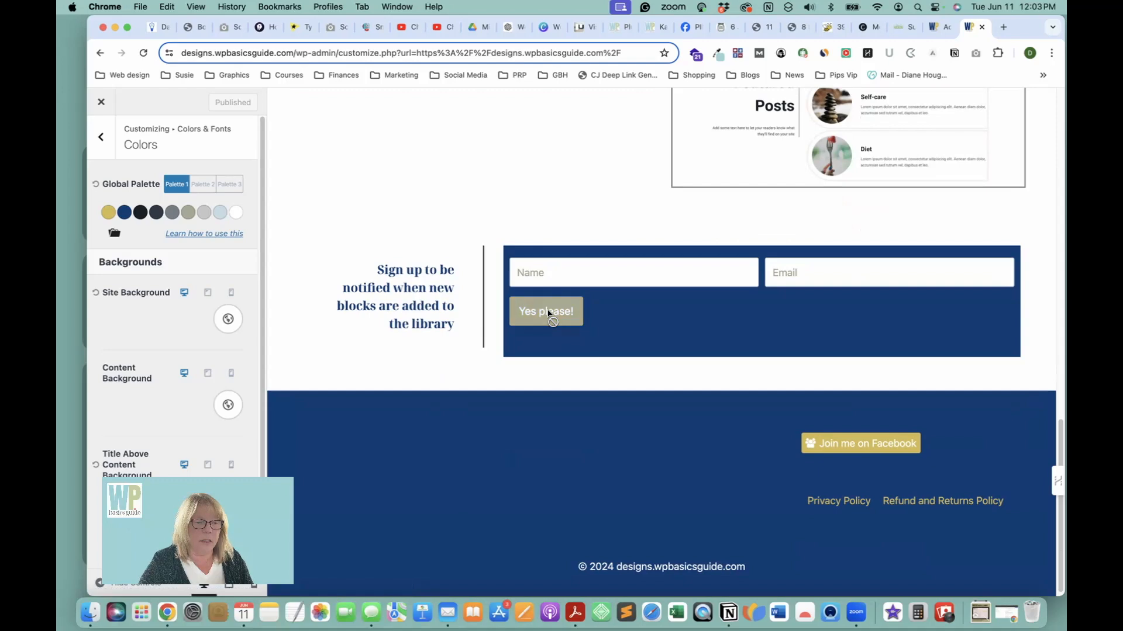
scroll(560, 316, "up", 6)
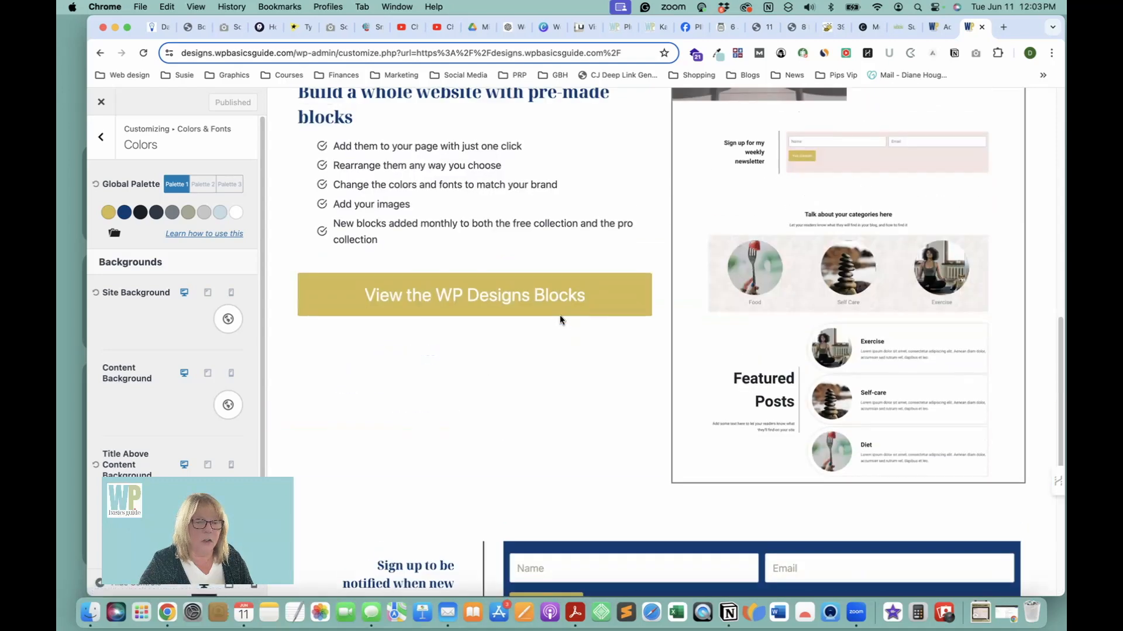
scroll(560, 320, "up", 10)
- Compare the workbook button's default and hover colors with the site's global palette in the Customizer
left_click(936, 28)
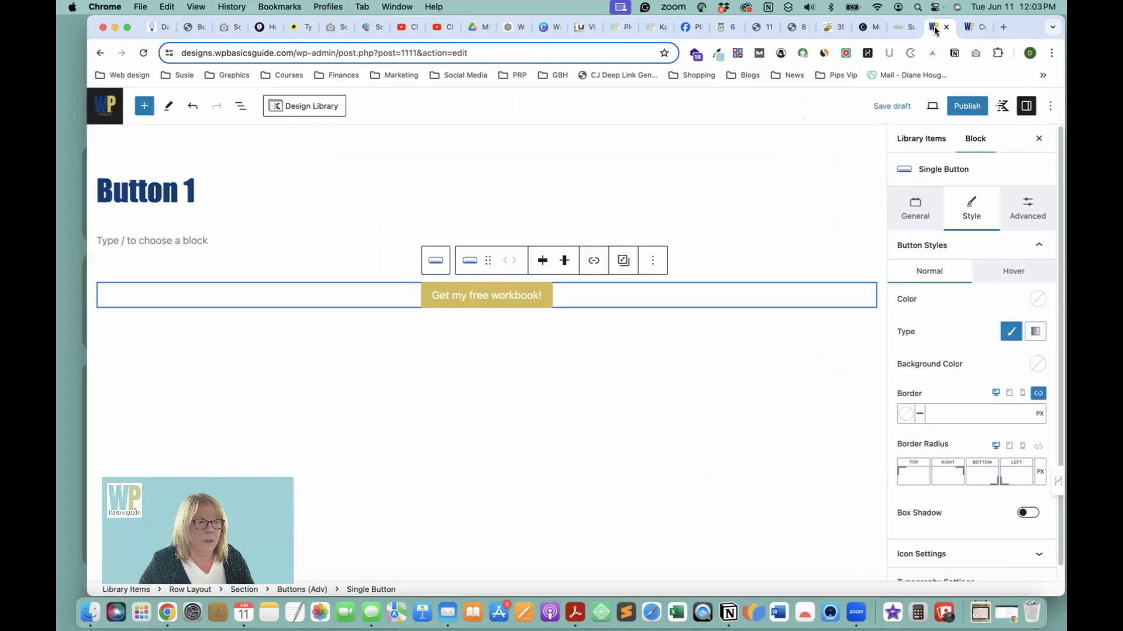
left_click(962, 32)
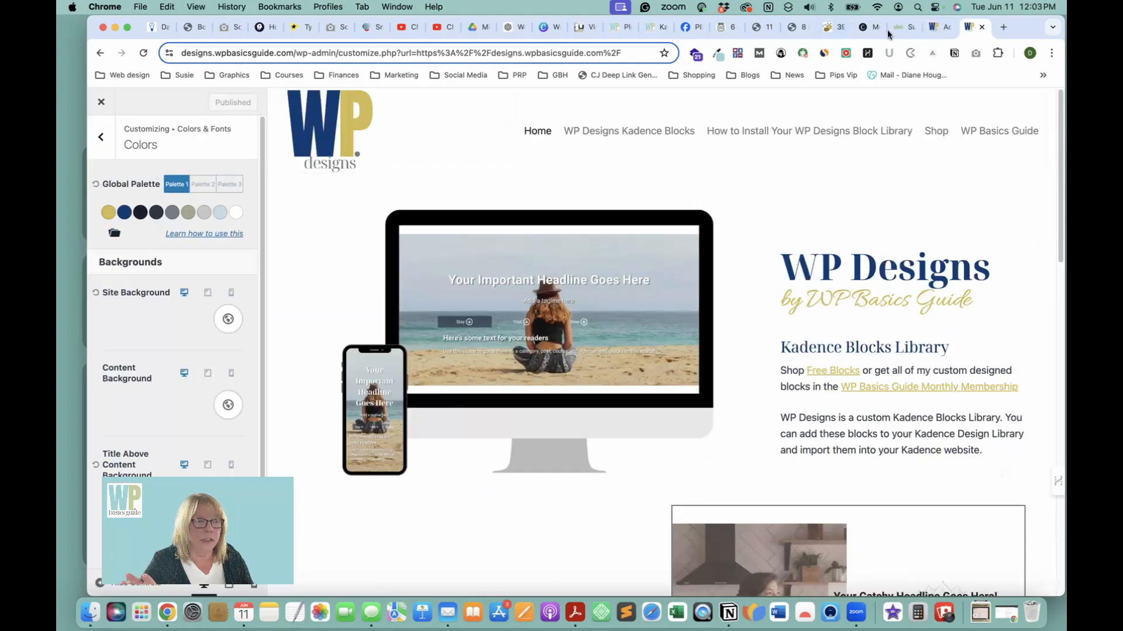
left_click(938, 27)
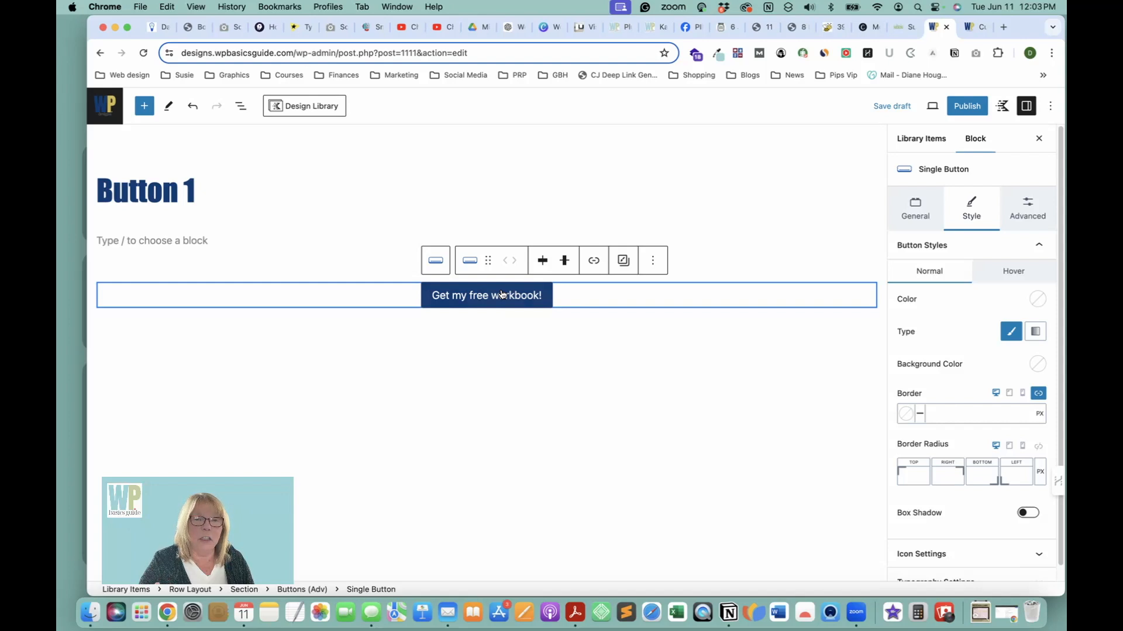
left_click(966, 27)
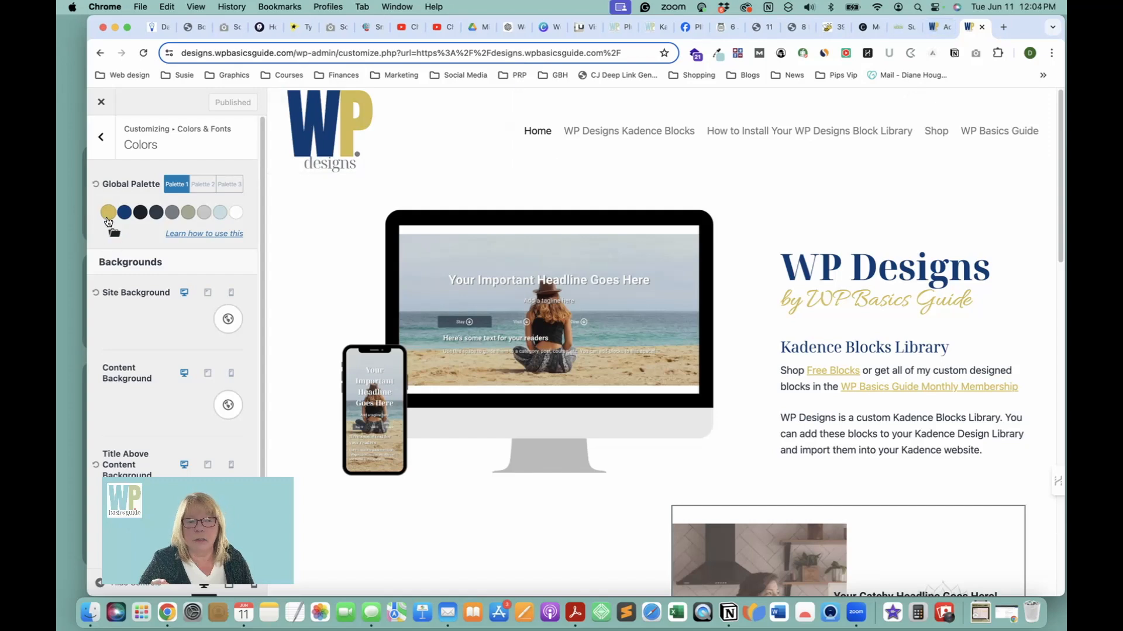
left_click(935, 27)
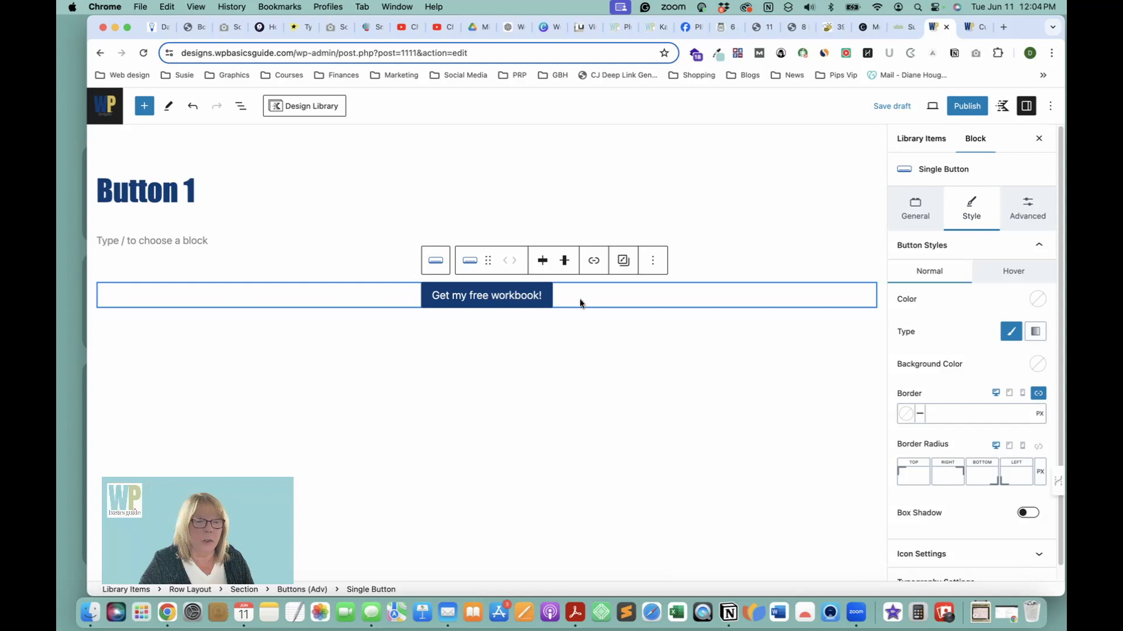
- Set the workbook button's right and left padding to custom values of 30 px each
left_click(621, 303)
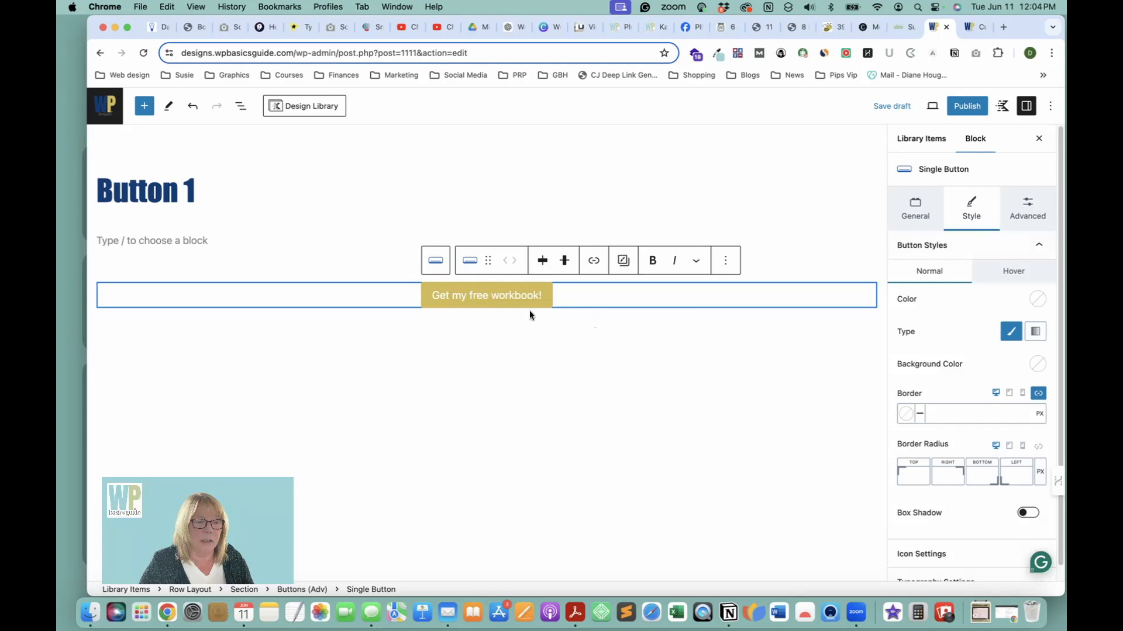
left_click(1015, 219)
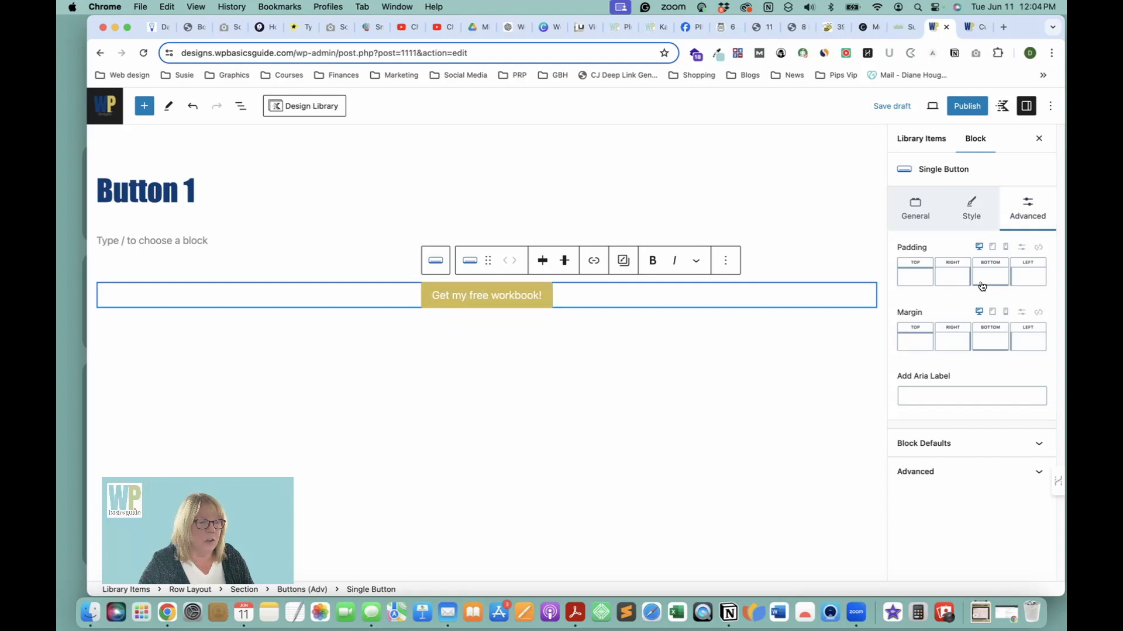
left_click(1021, 247)
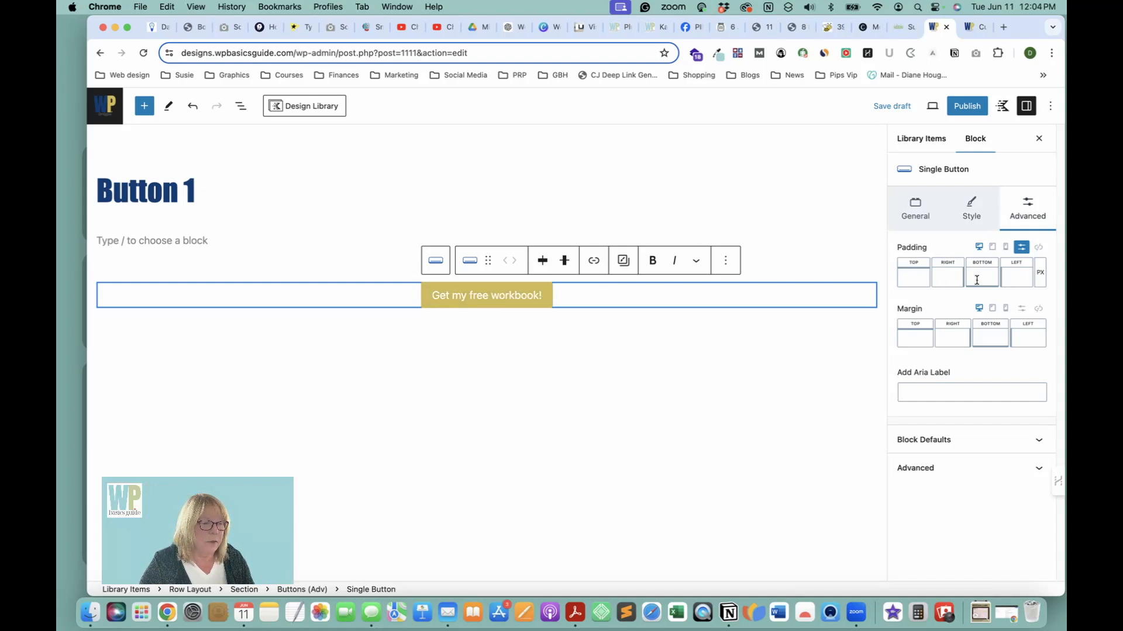
left_click(1021, 247)
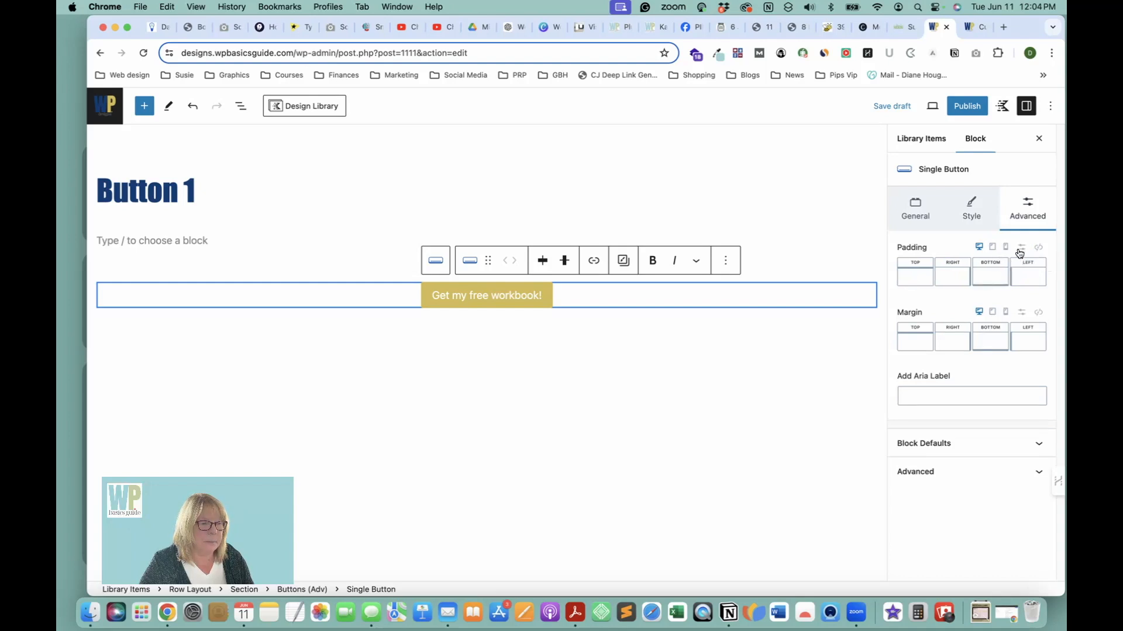
left_click(1022, 248)
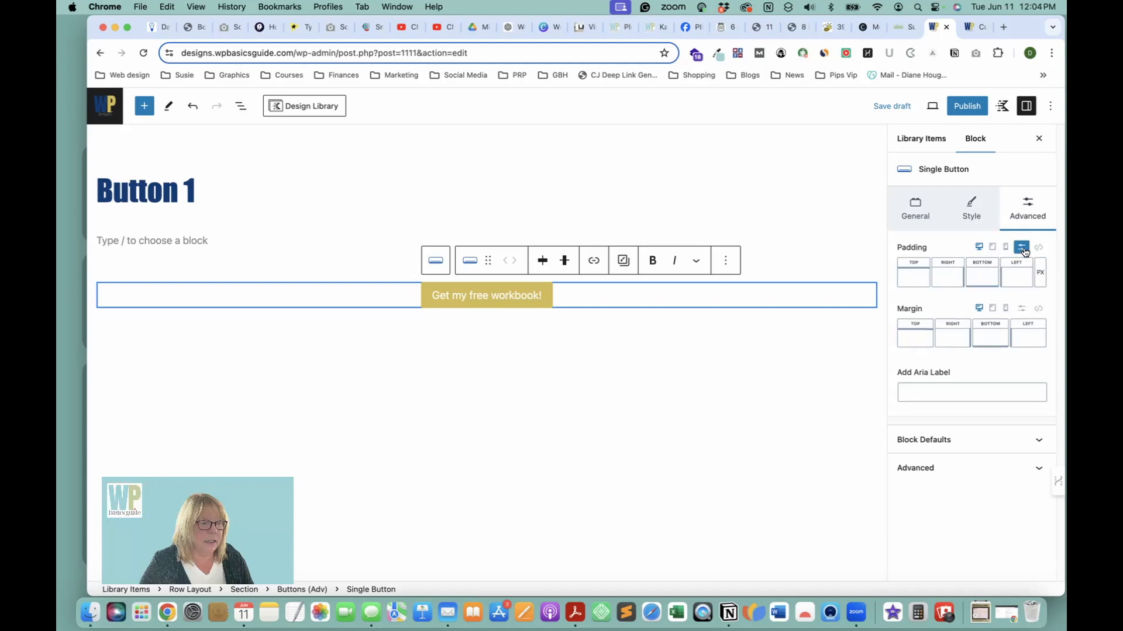
left_click(949, 274)
type("20")
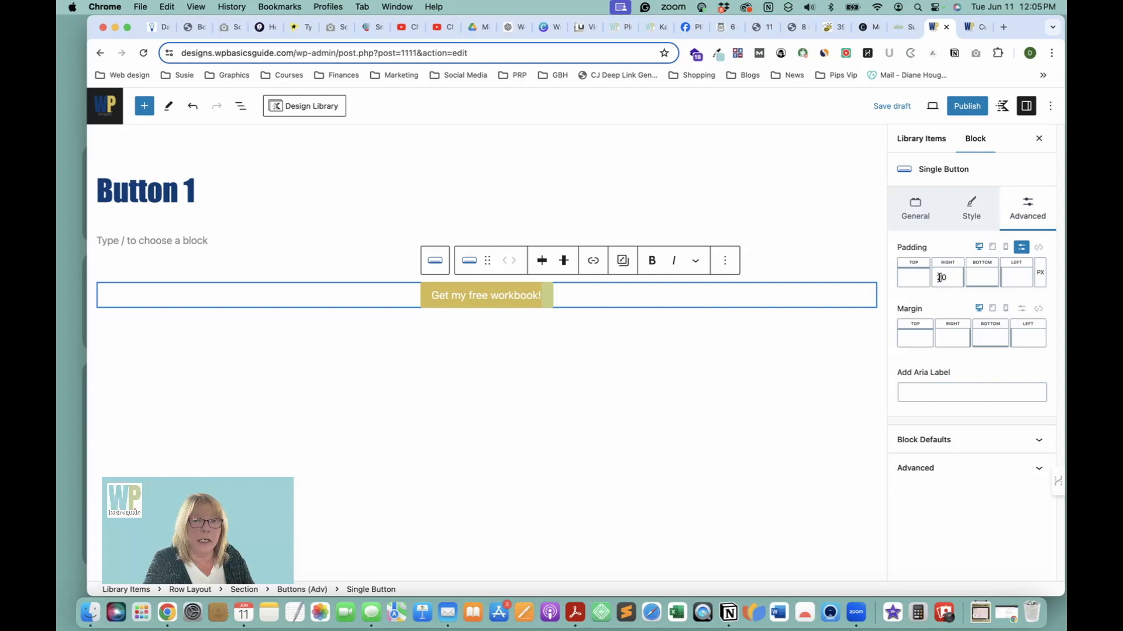
key("BackSpace")
type("3")
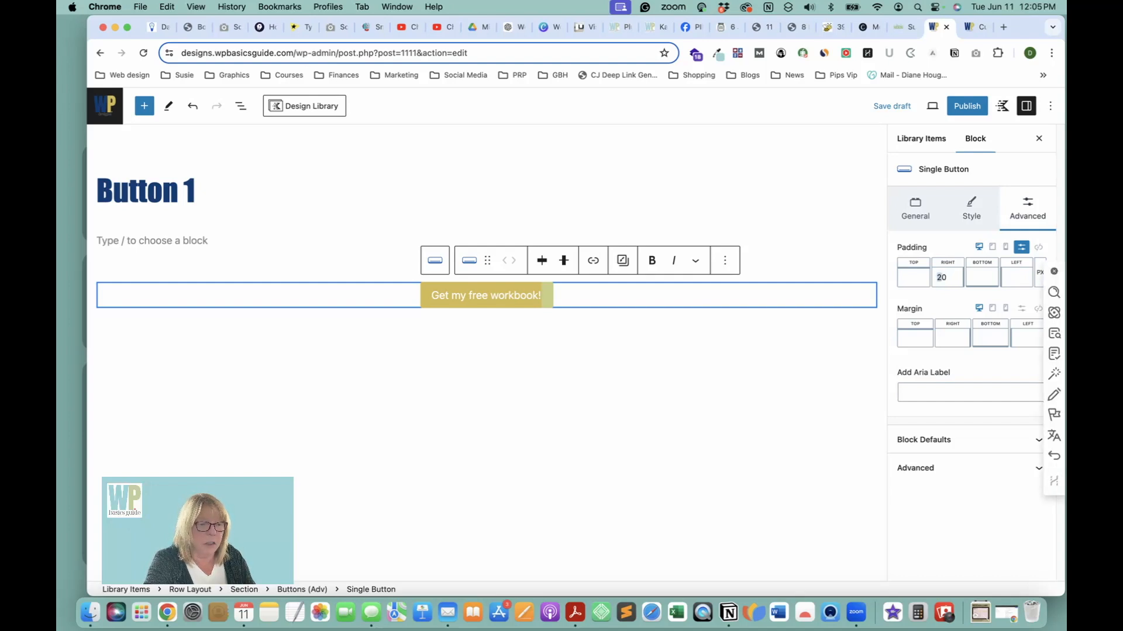
left_click(1012, 276)
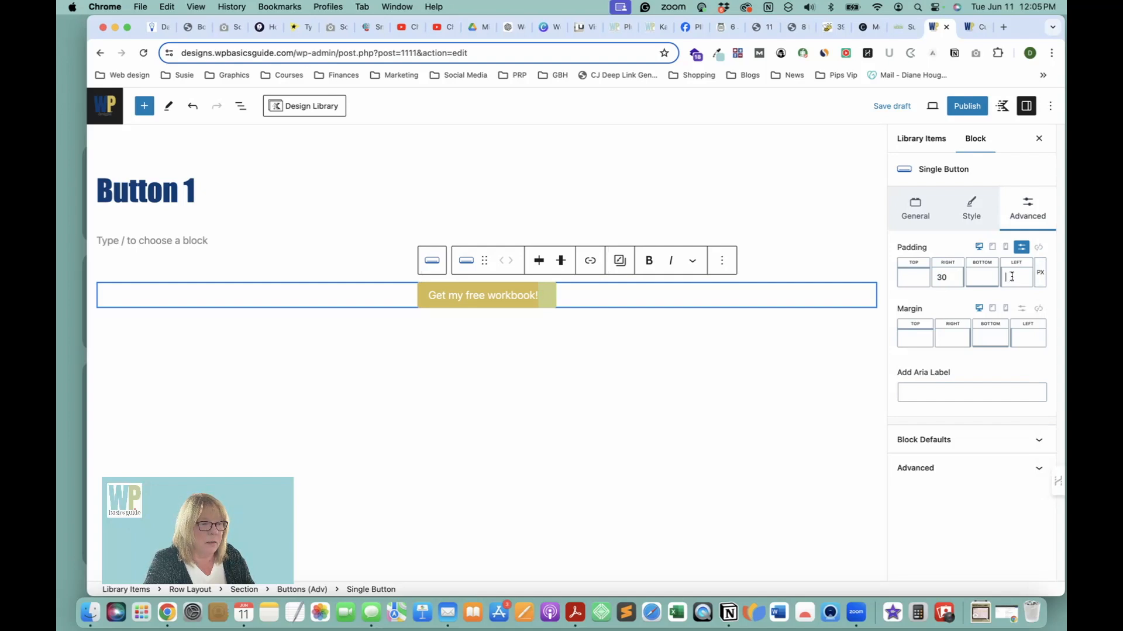
type("30")
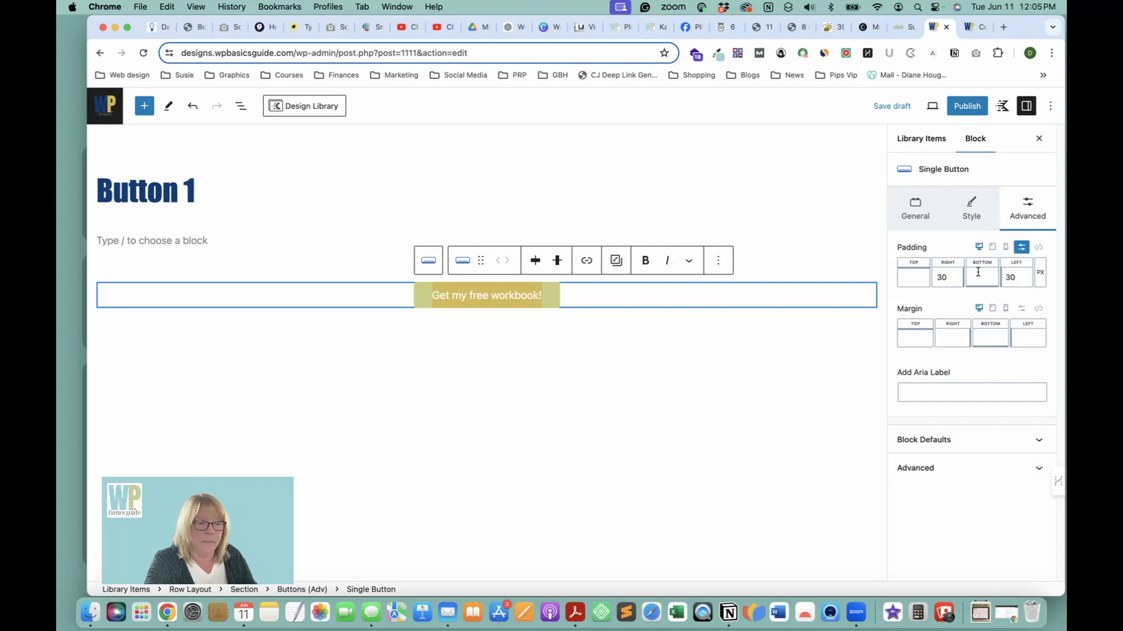
left_click(635, 338)
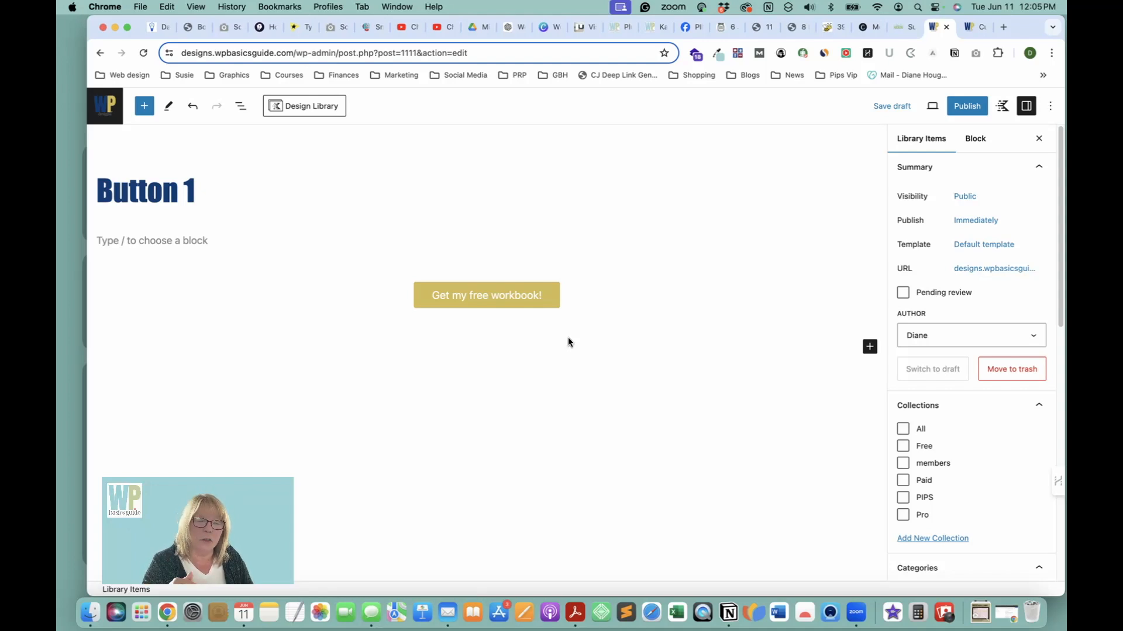
- Add the aria label "Get my free workbook" to the button
left_click(554, 297)
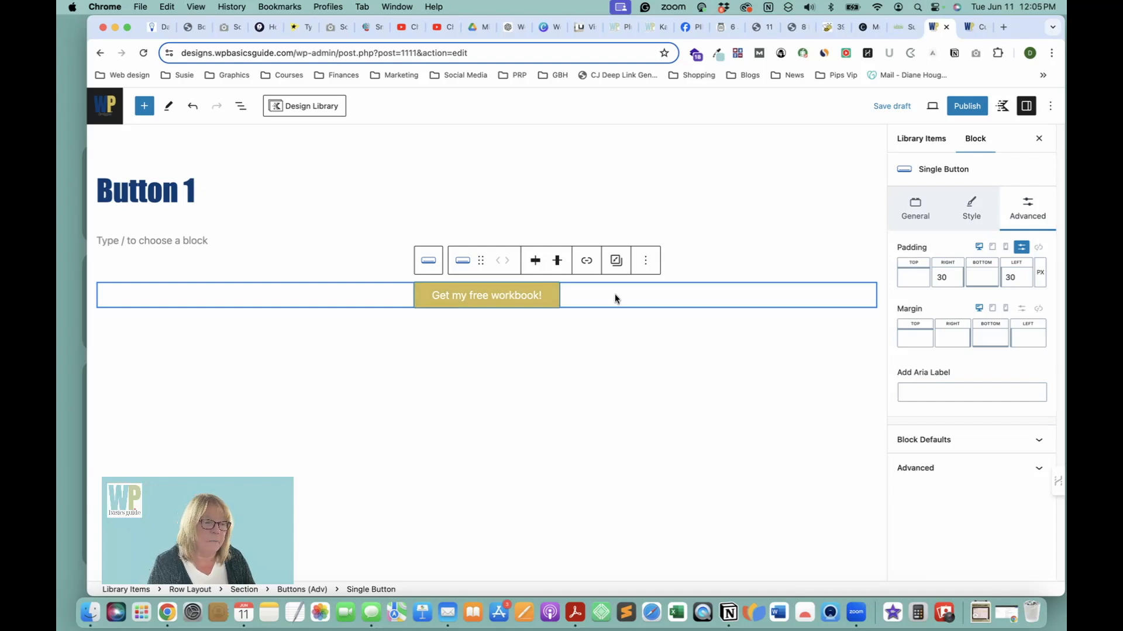
left_click(925, 394)
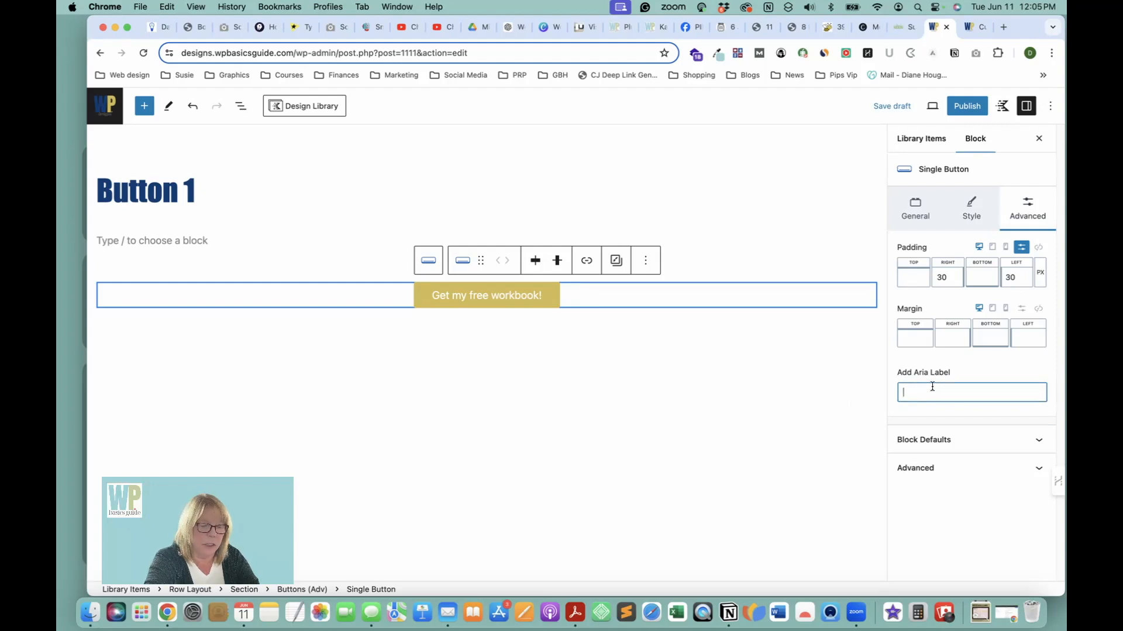
type("Get my free workbook")
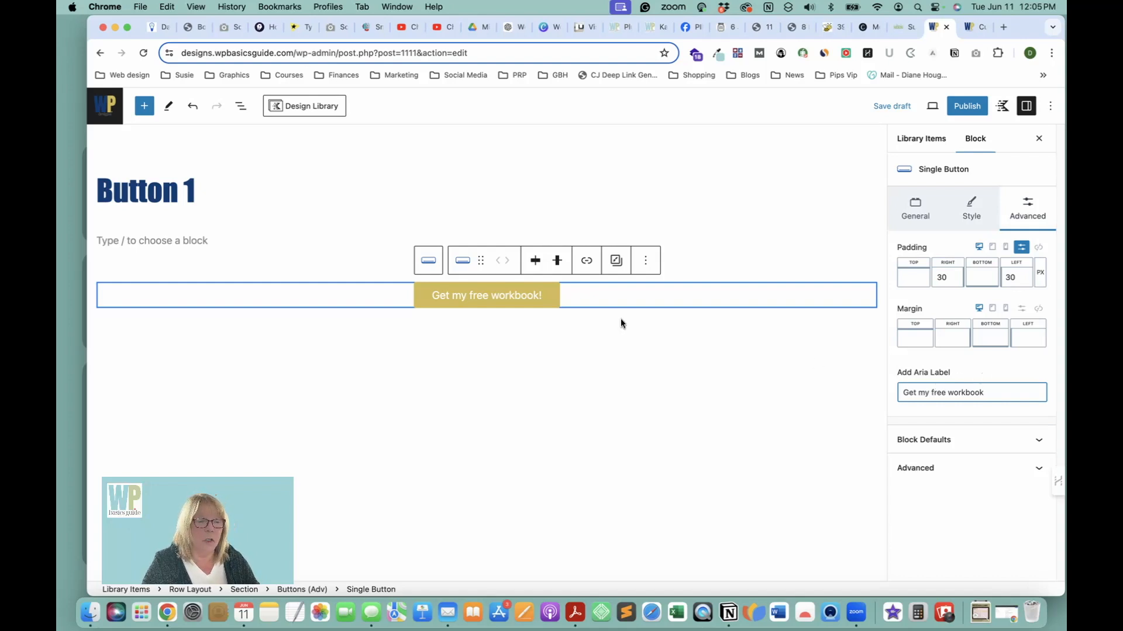
- Select the workbook button and compare its normal and hover style options
left_click(613, 301)
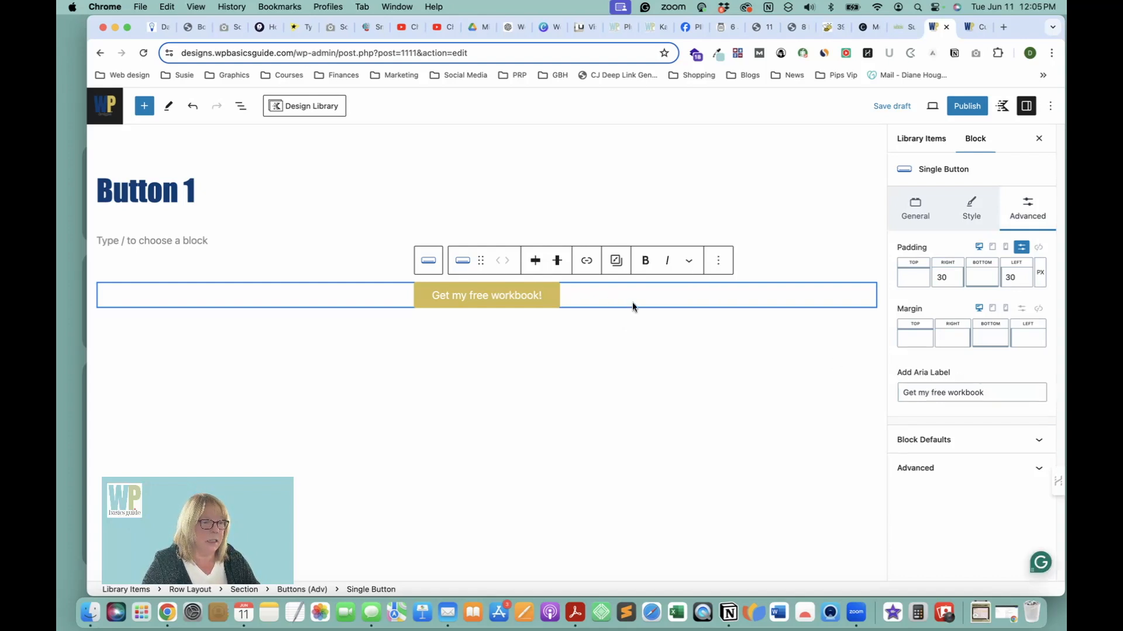
left_click(556, 301)
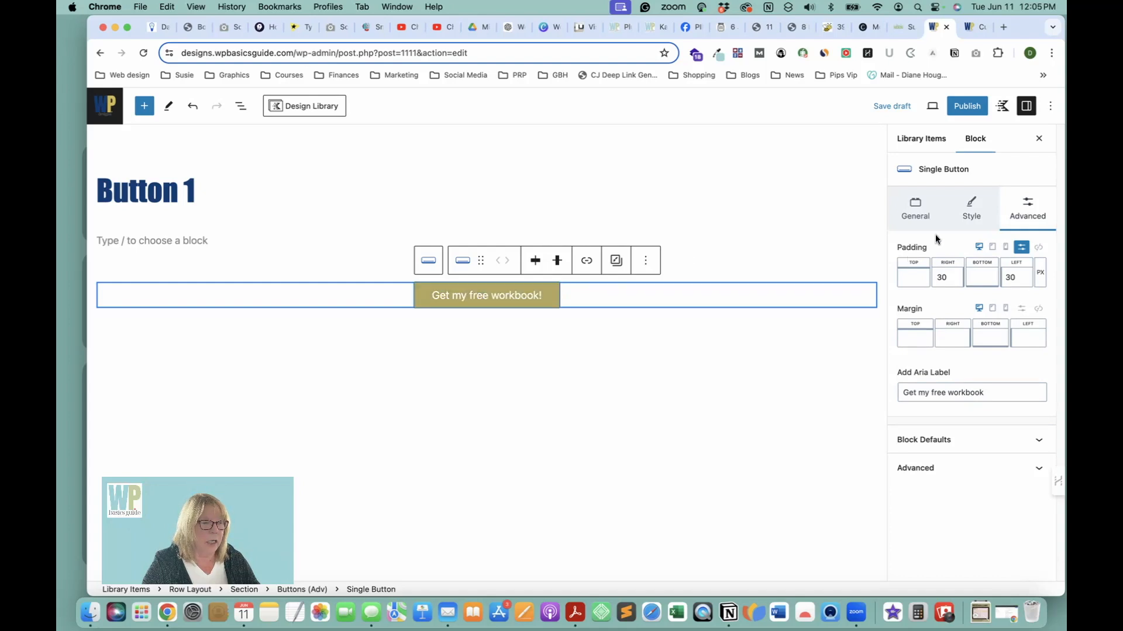
left_click(972, 210)
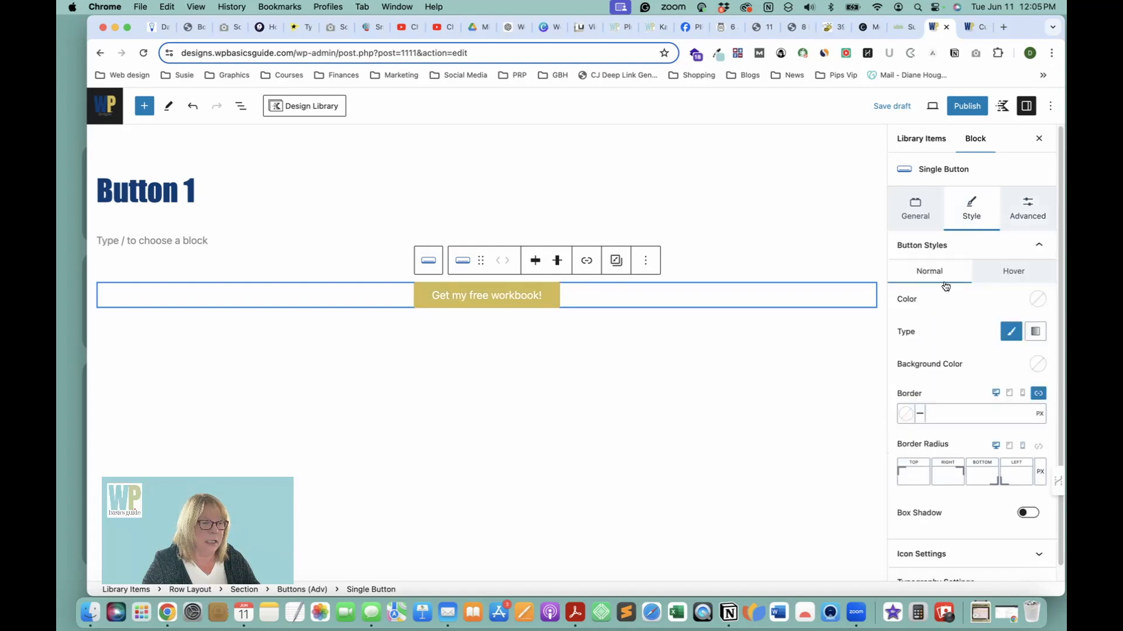
scroll(945, 311, "down", 1)
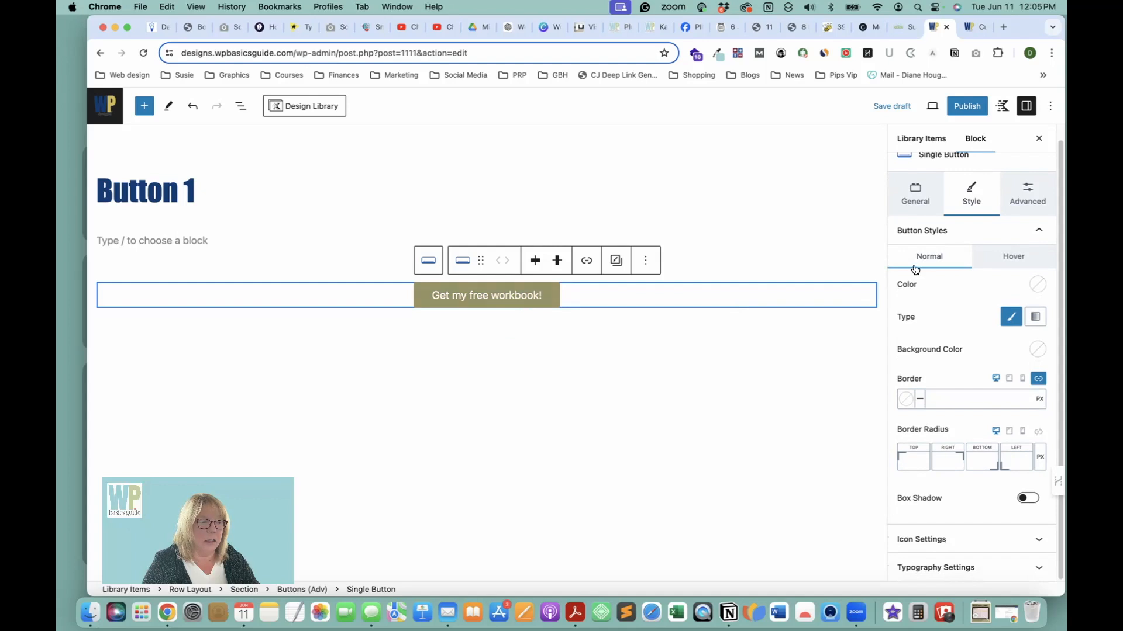
left_click(1002, 265)
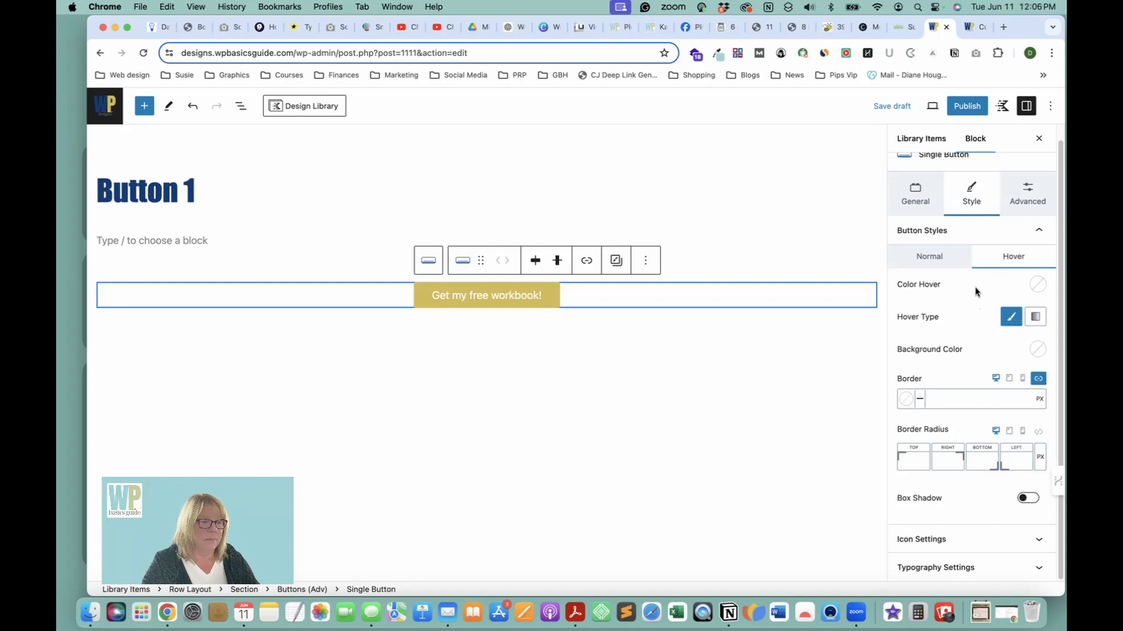
left_click(935, 258)
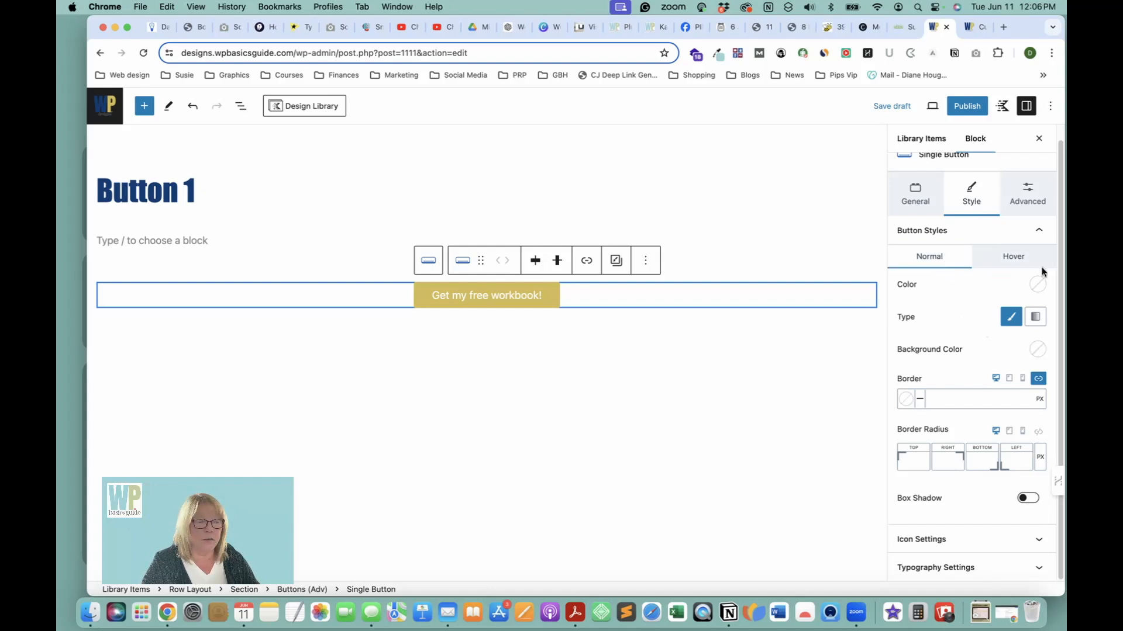
- Try palette colors A8A891 and white for the button's normal text color, and reset it to the default
left_click(1038, 285)
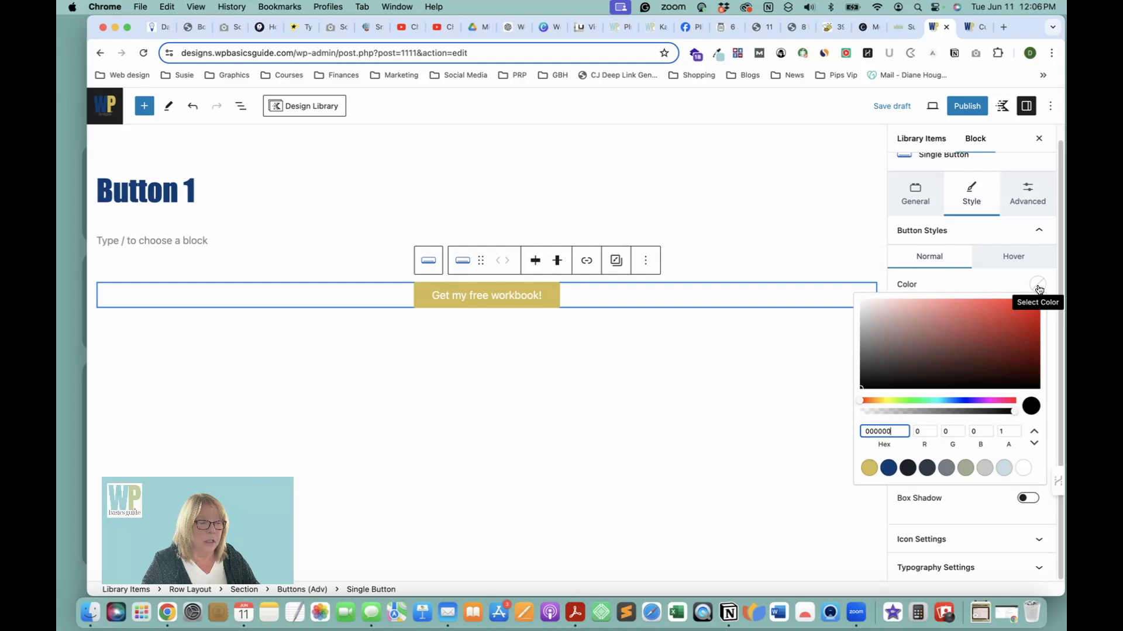
left_click(971, 470)
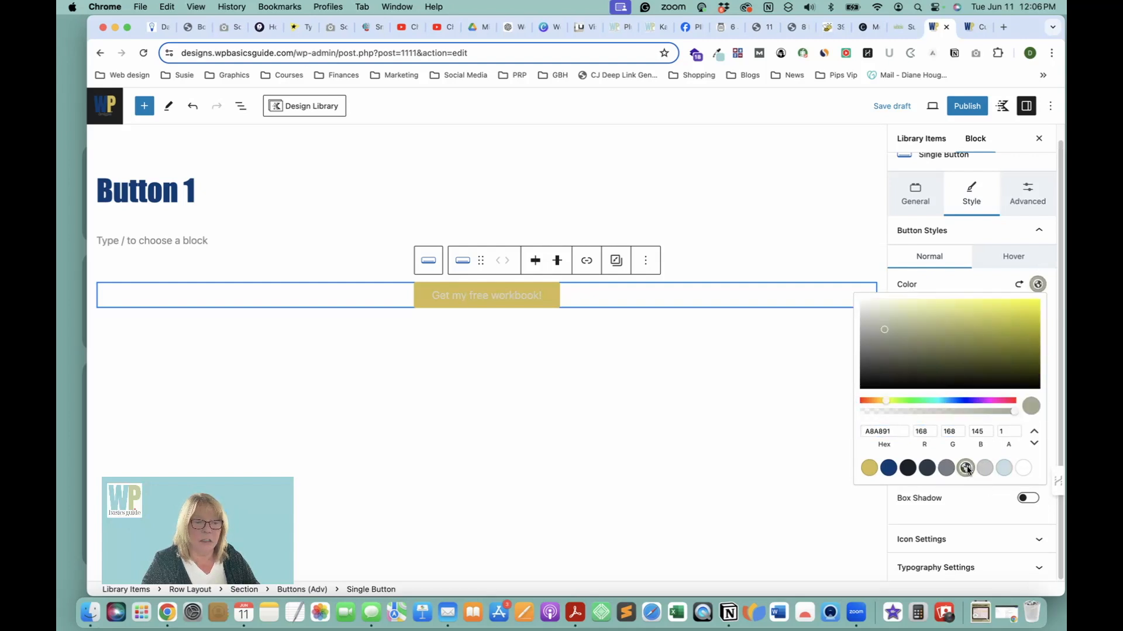
left_click(1024, 469)
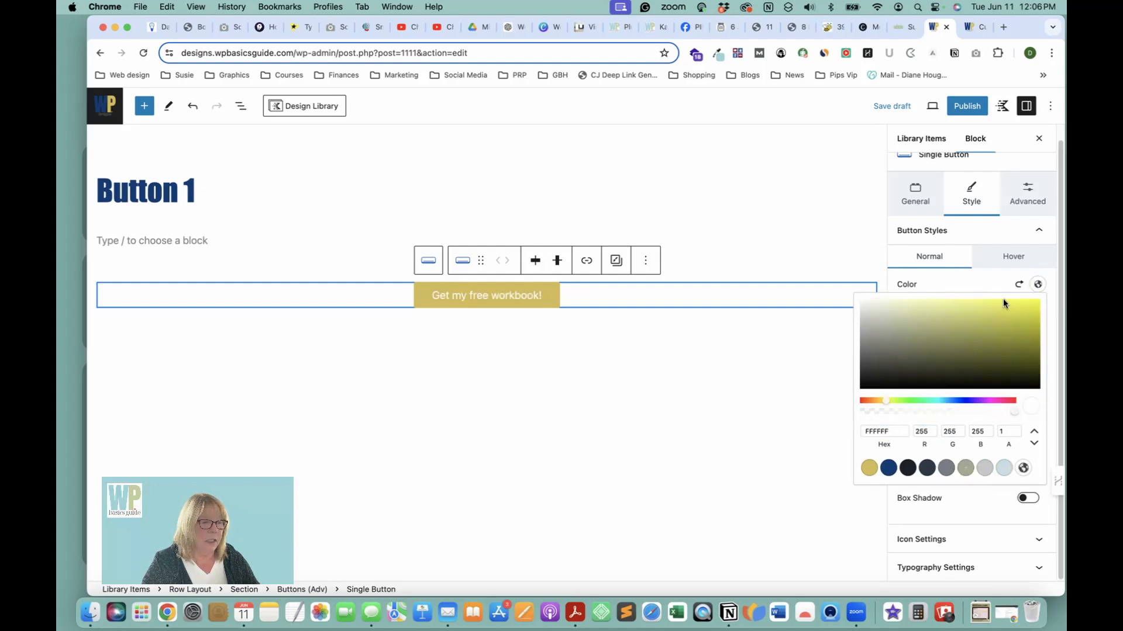
left_click(1020, 284)
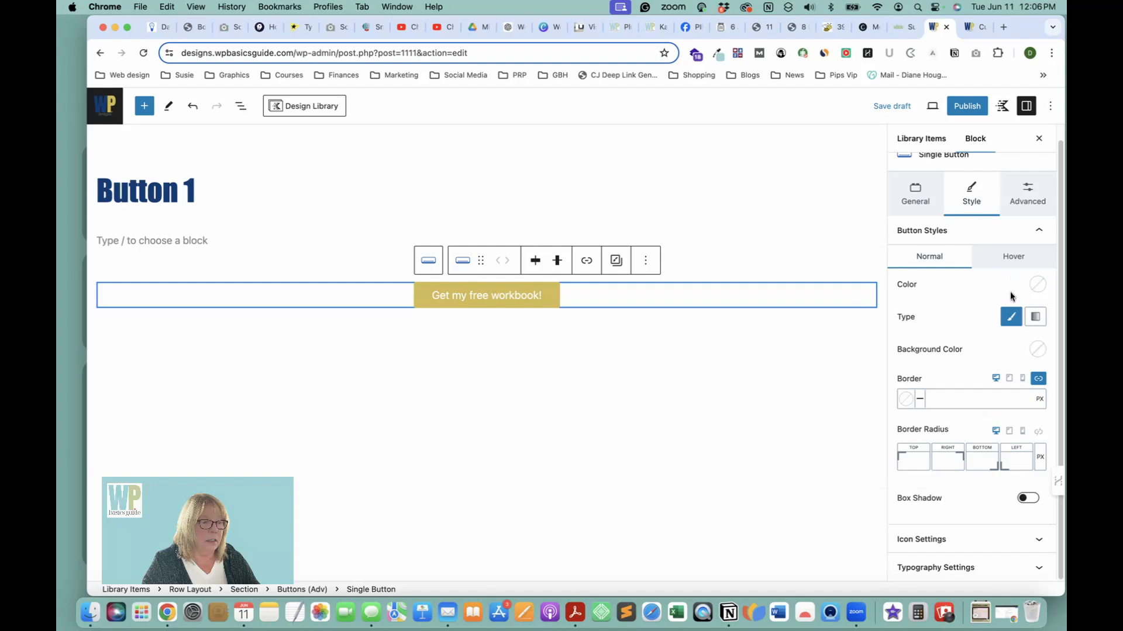
- Try the palette navy 0B3A79 as the button's normal background color, and reset it to the default
left_click(1035, 351)
left_click(889, 325)
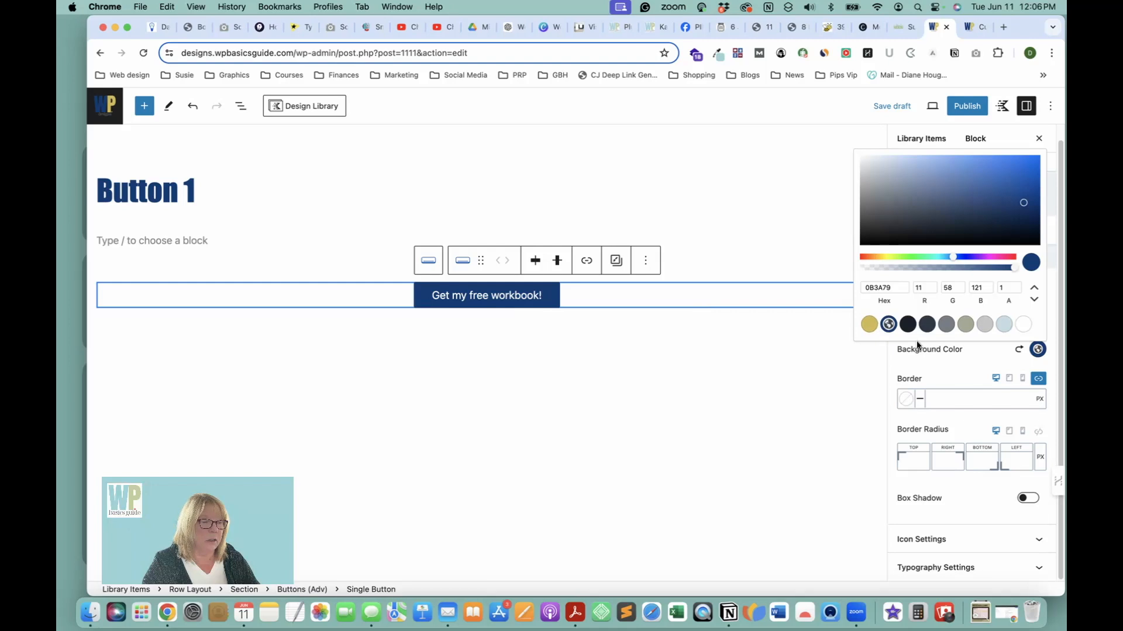
left_click(1019, 349)
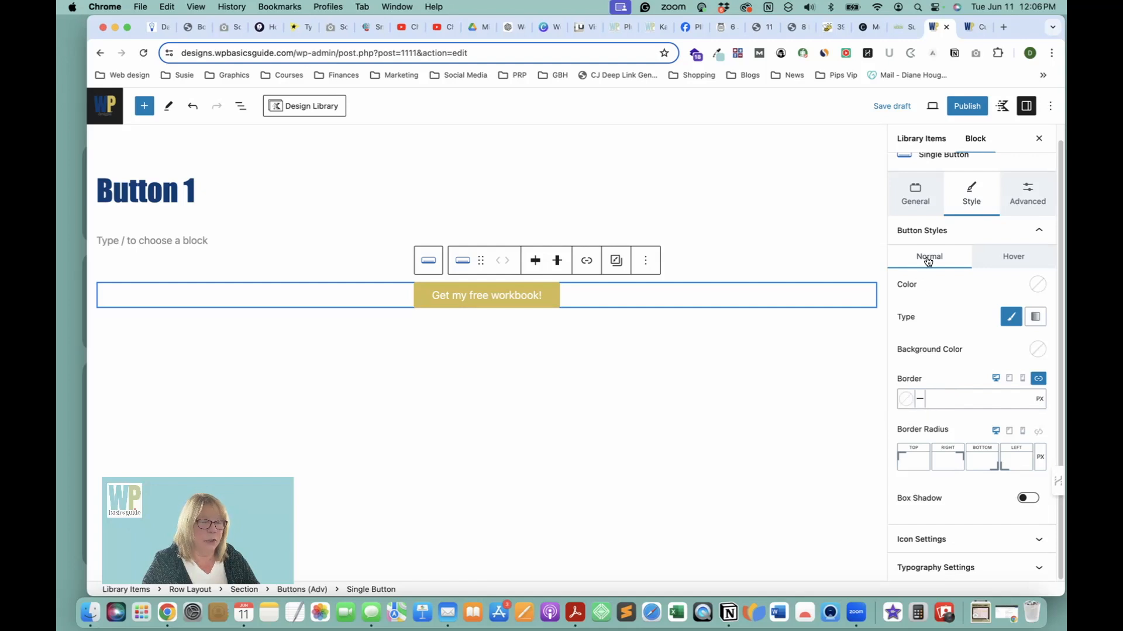
- Give the button's normal state a 2 px border in the palette navy 0B3A79
left_click(905, 398)
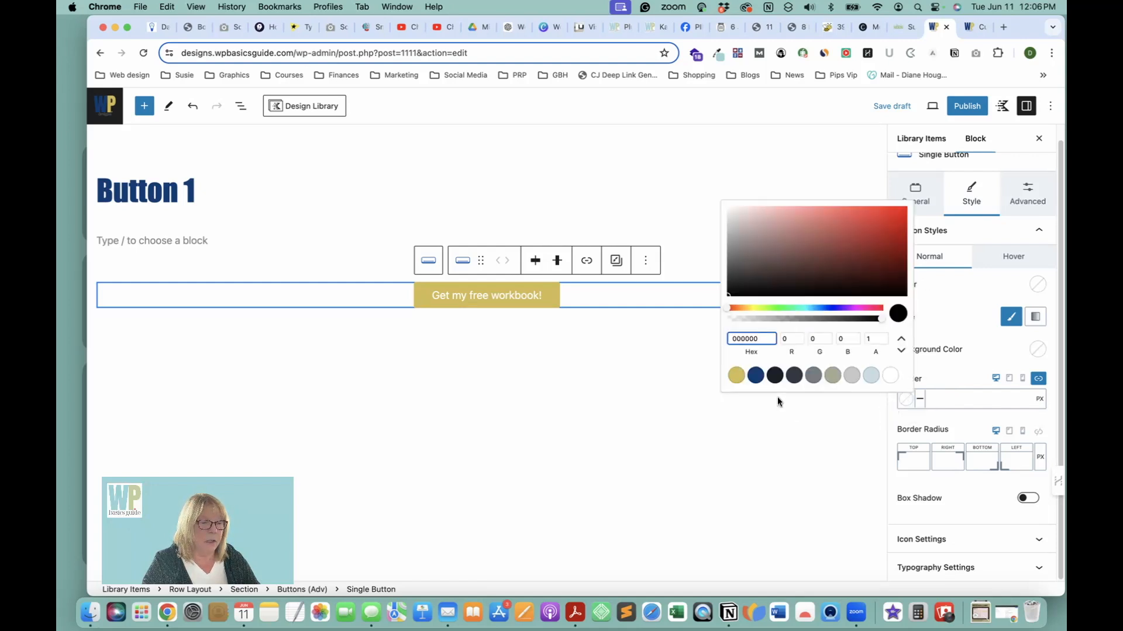
left_click(756, 375)
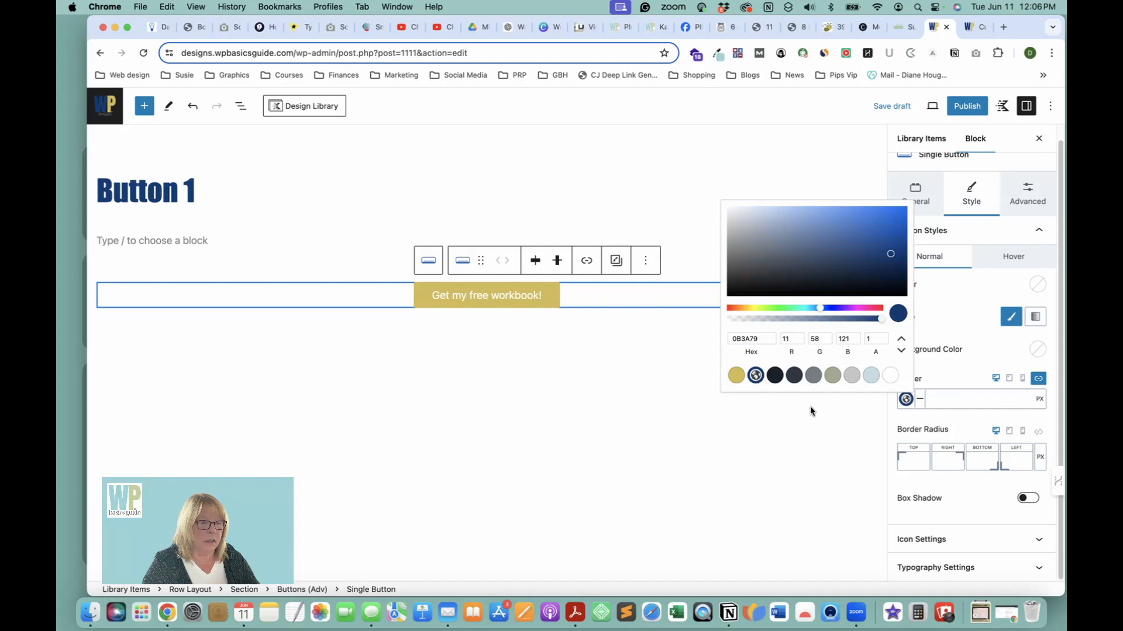
left_click(944, 398)
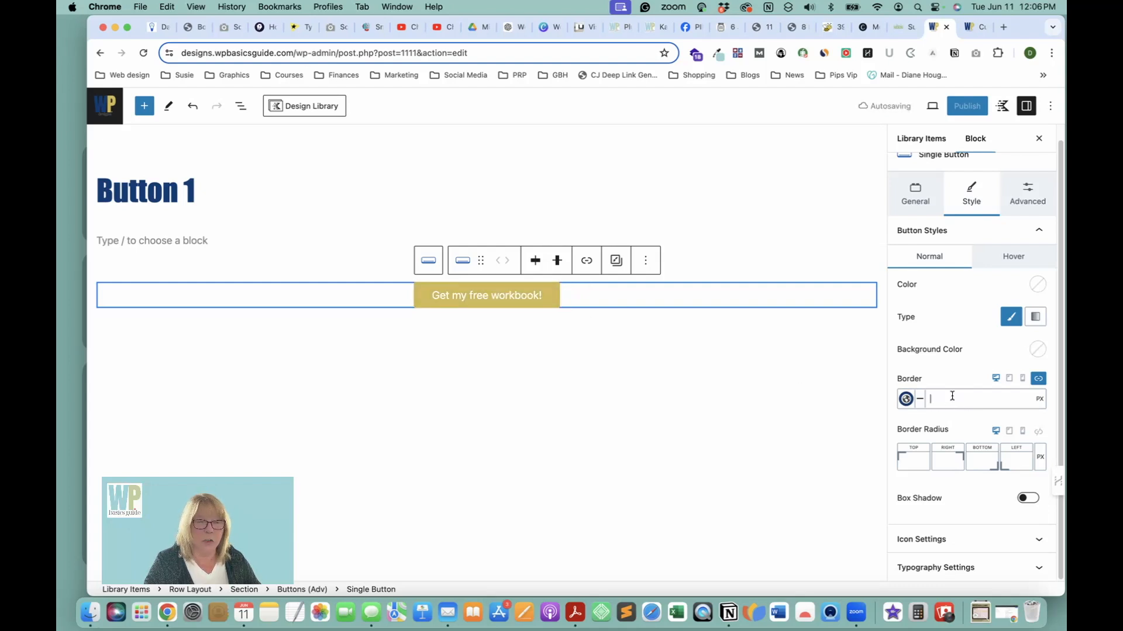
type("2")
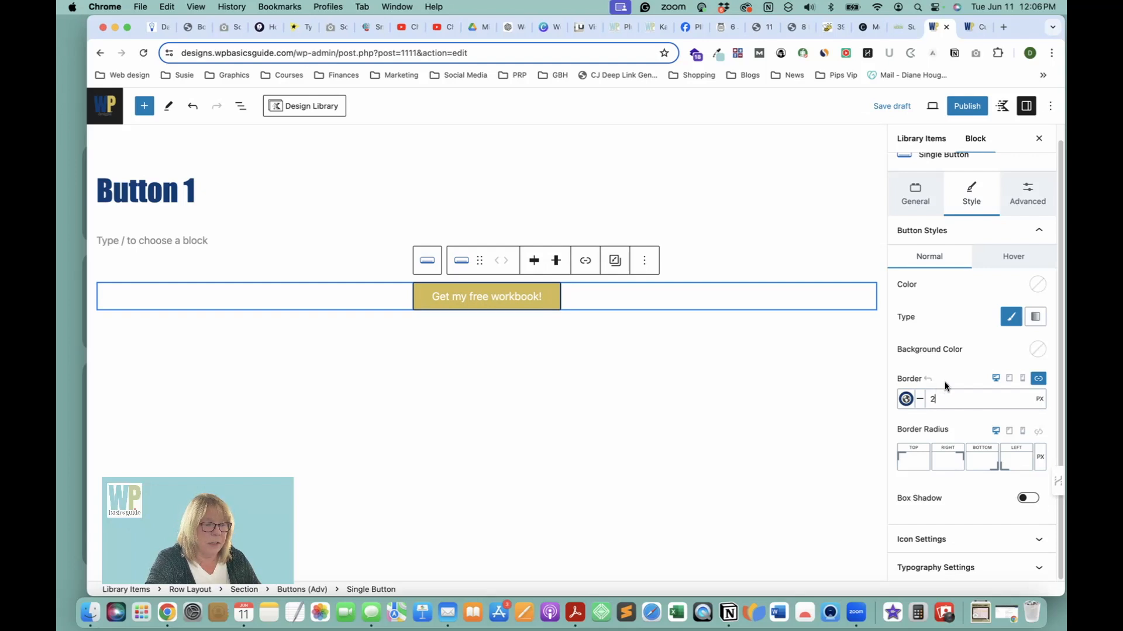
left_click(588, 339)
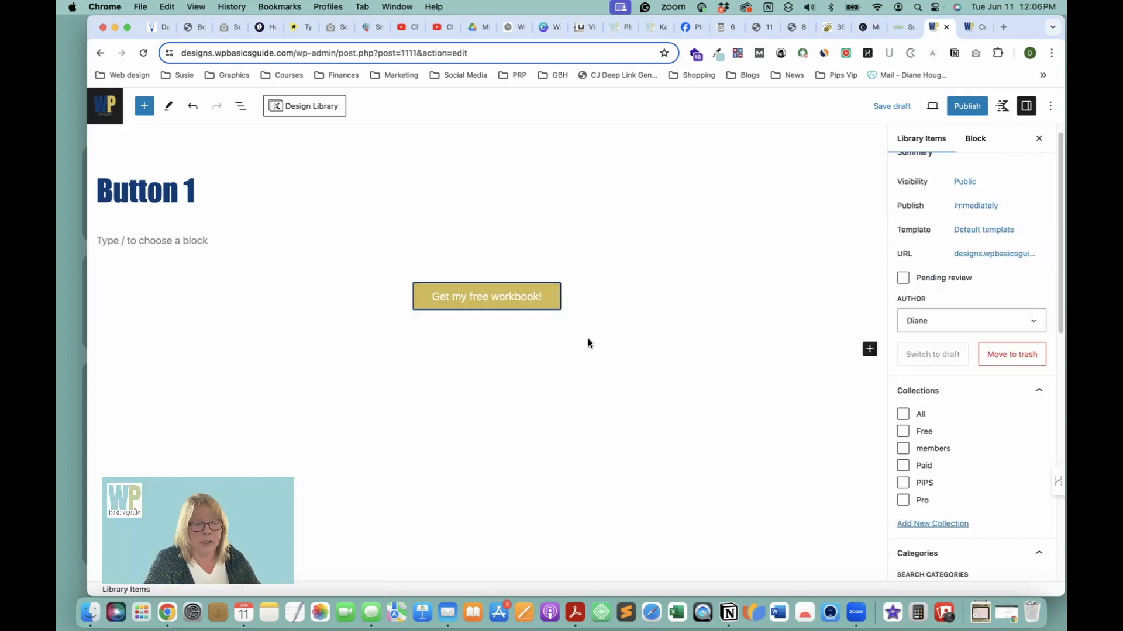
- Give the button's hover state a 2 px border in the palette gold
left_click(556, 301)
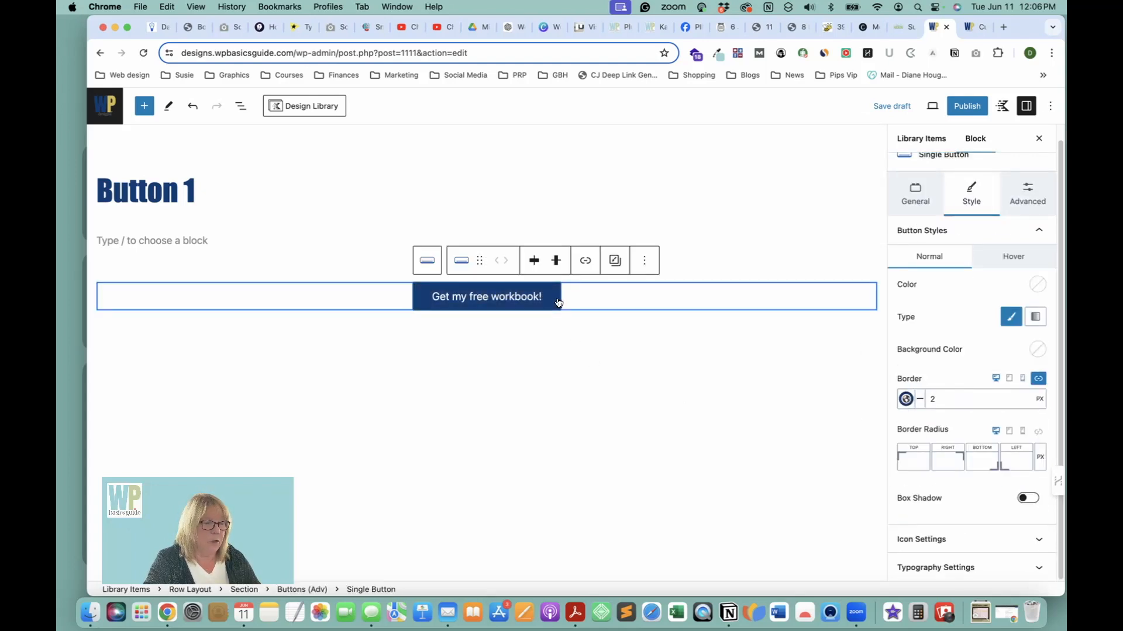
left_click(1003, 261)
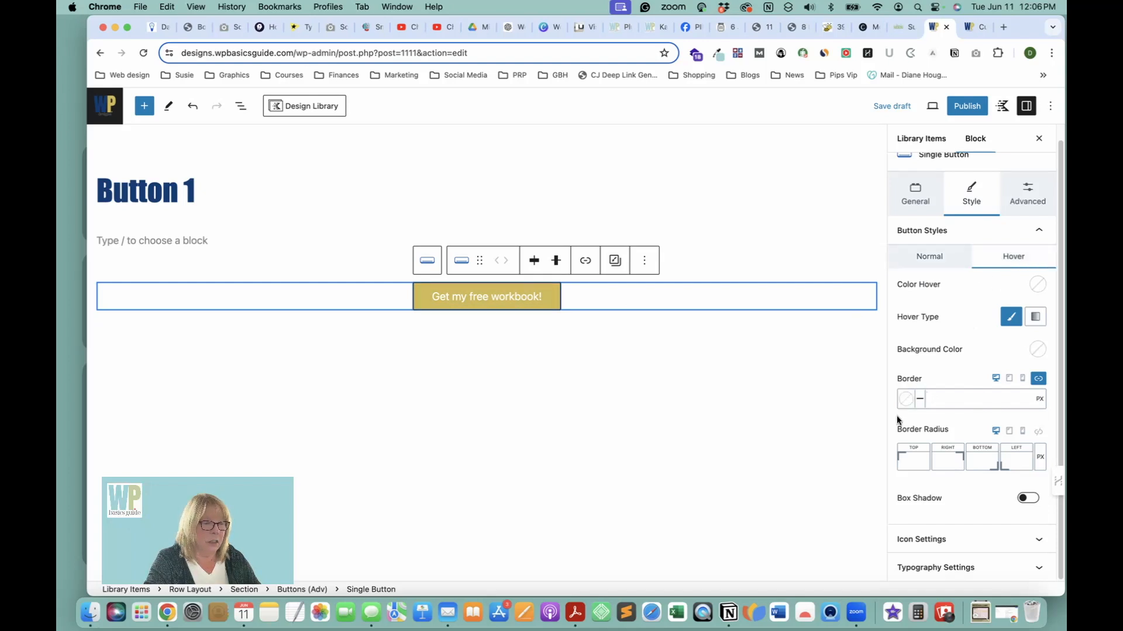
left_click(905, 400)
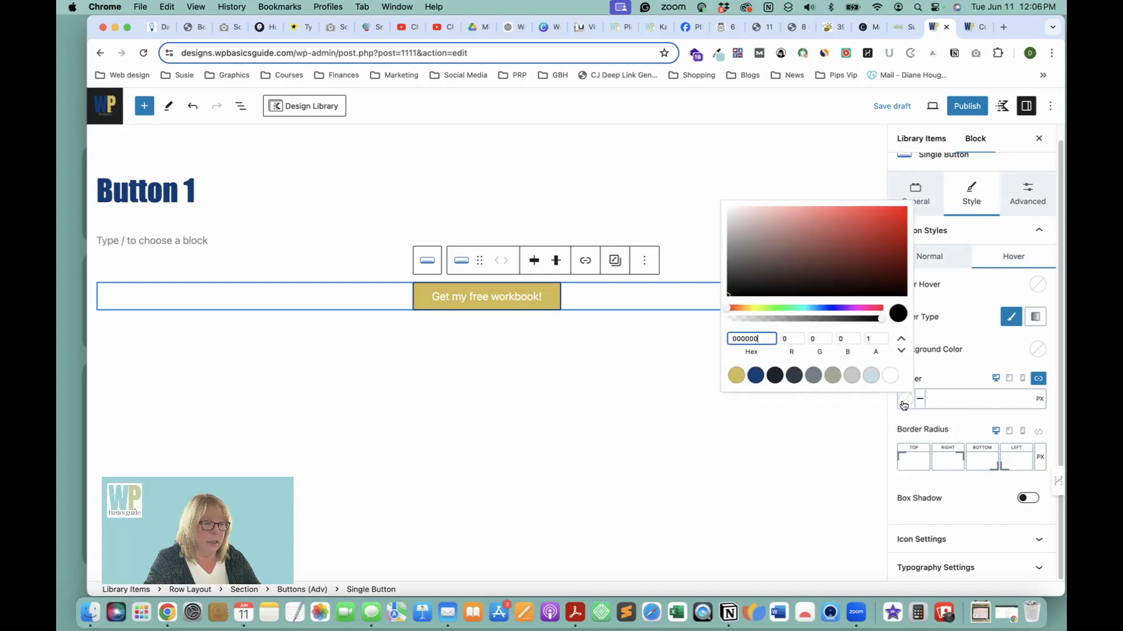
left_click(735, 376)
left_click(950, 401)
type("2")
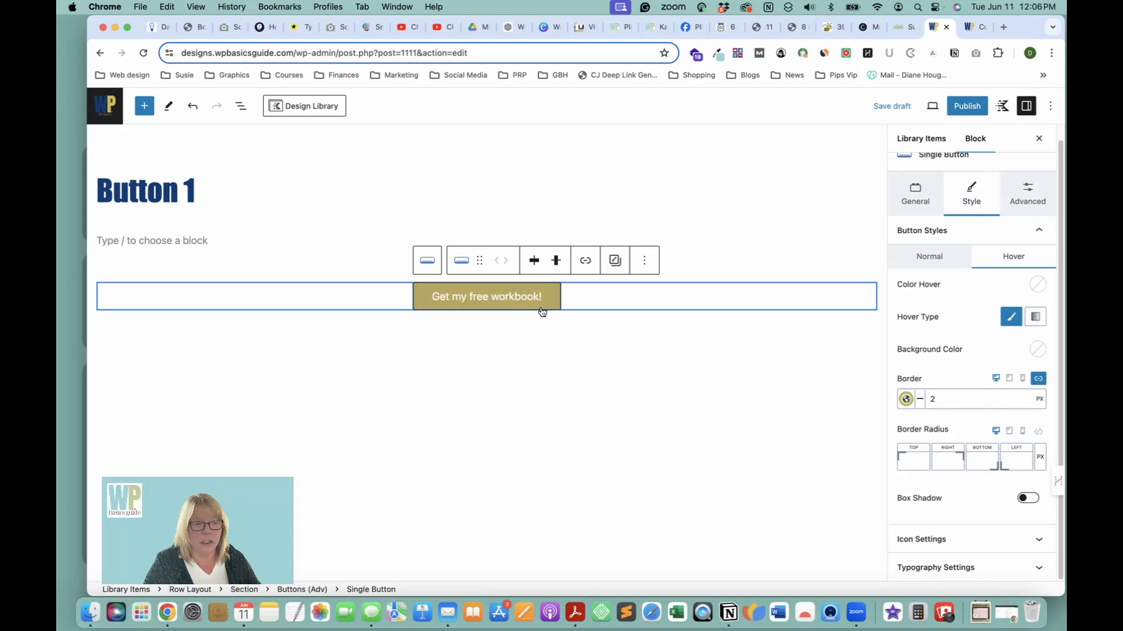
left_click(629, 328)
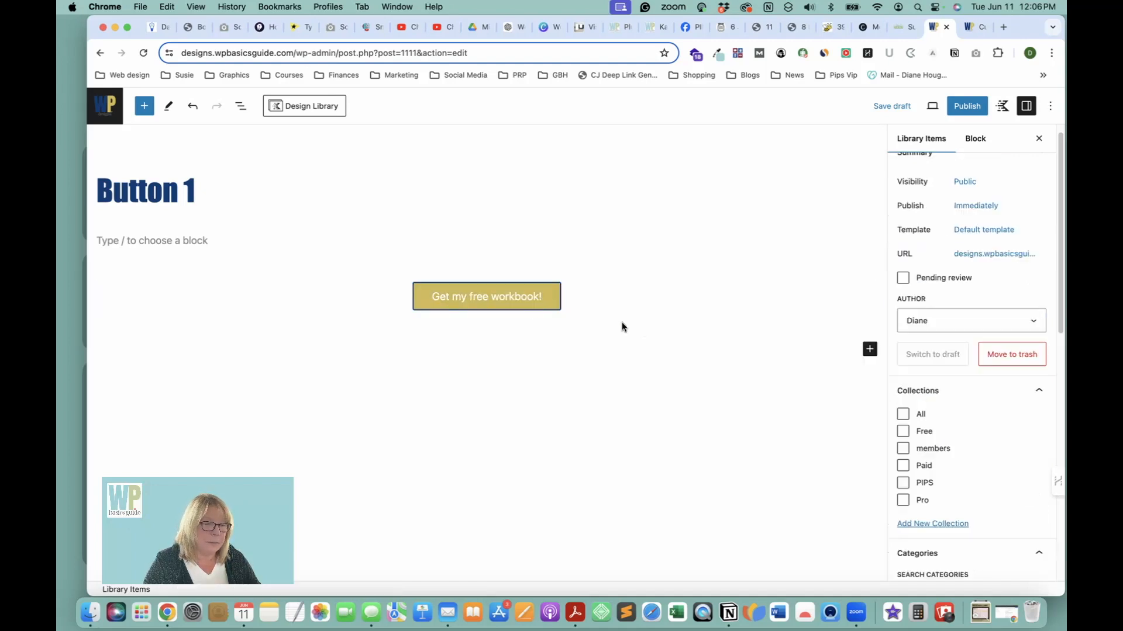
- Enable the box shadow for the button's normal state and color it navy 0B3A79 at about 0.44 opacity
left_click(560, 296)
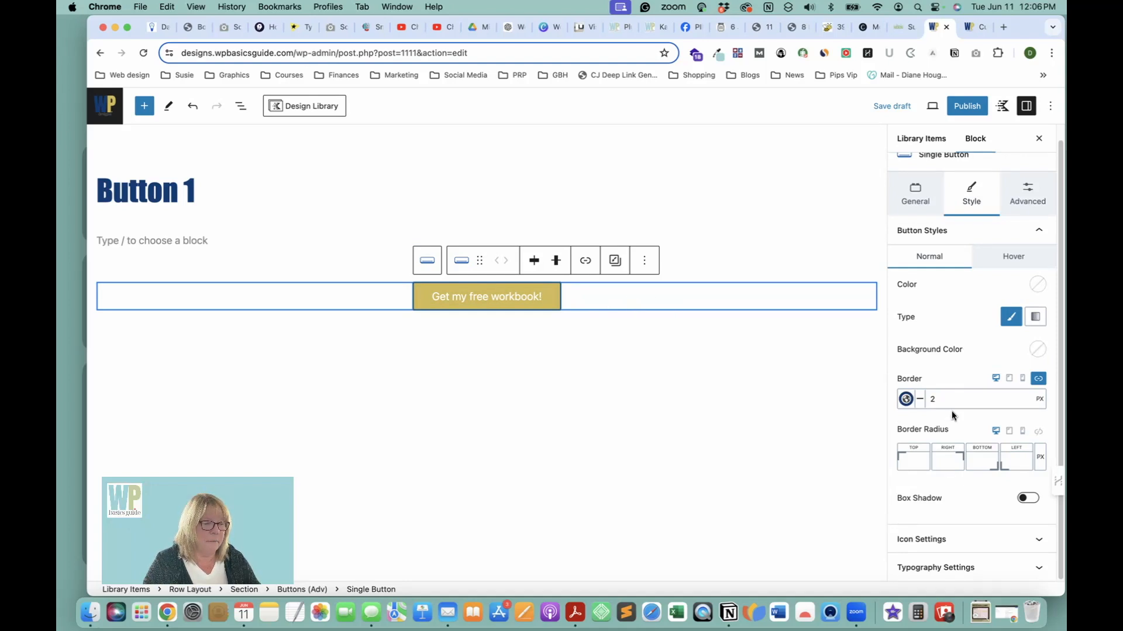
left_click(1028, 498)
scroll(966, 478, "down", 3)
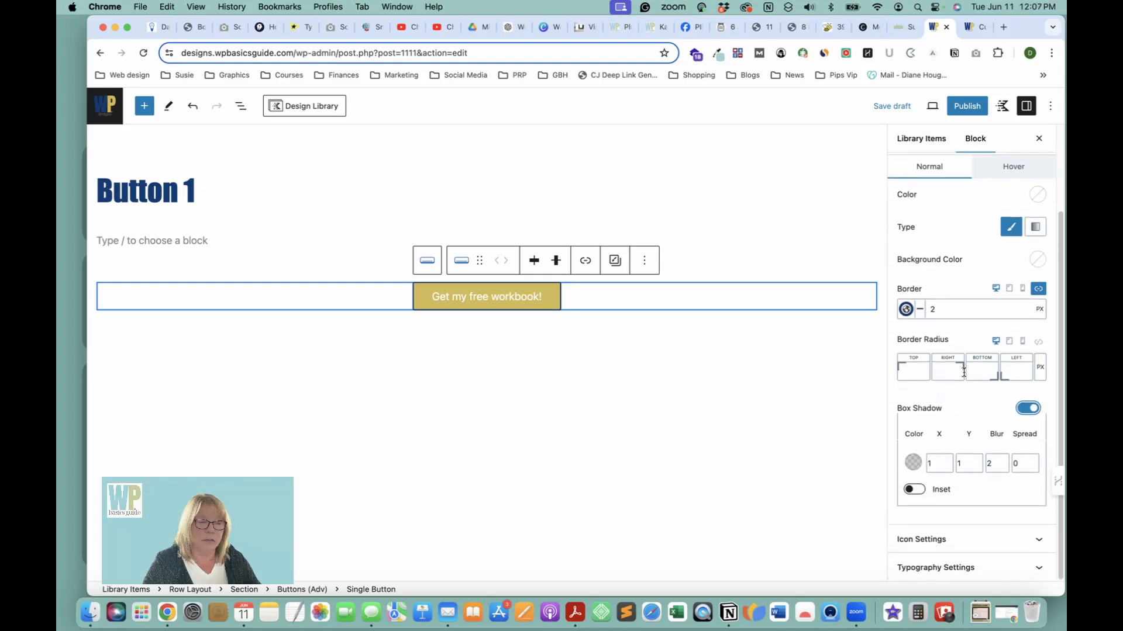
left_click(913, 463)
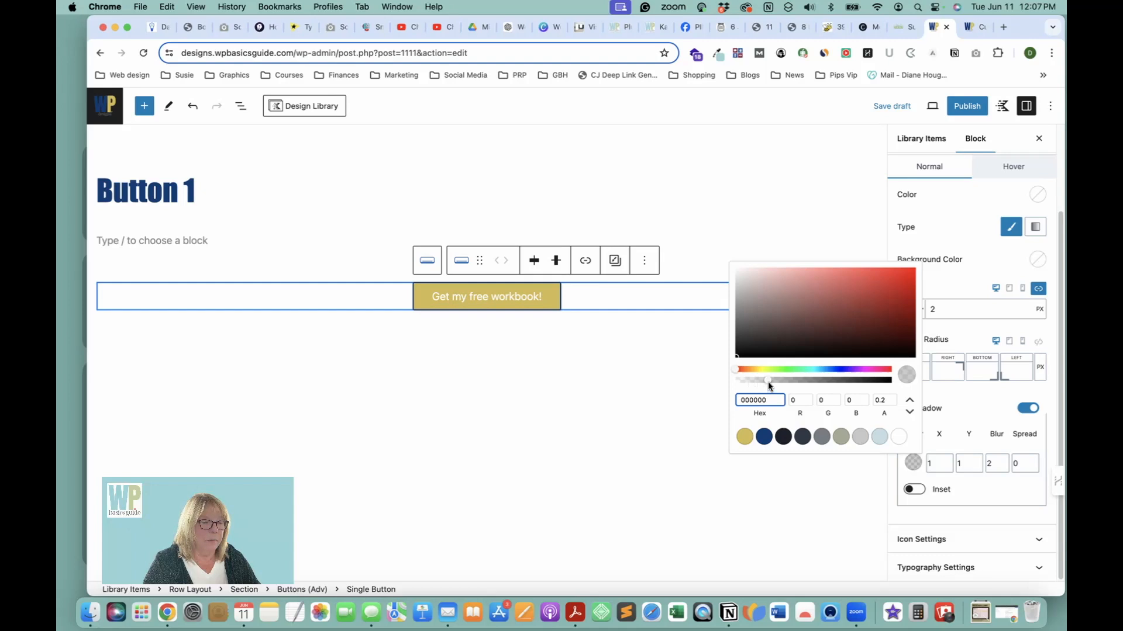
left_click_drag(768, 381, 809, 381)
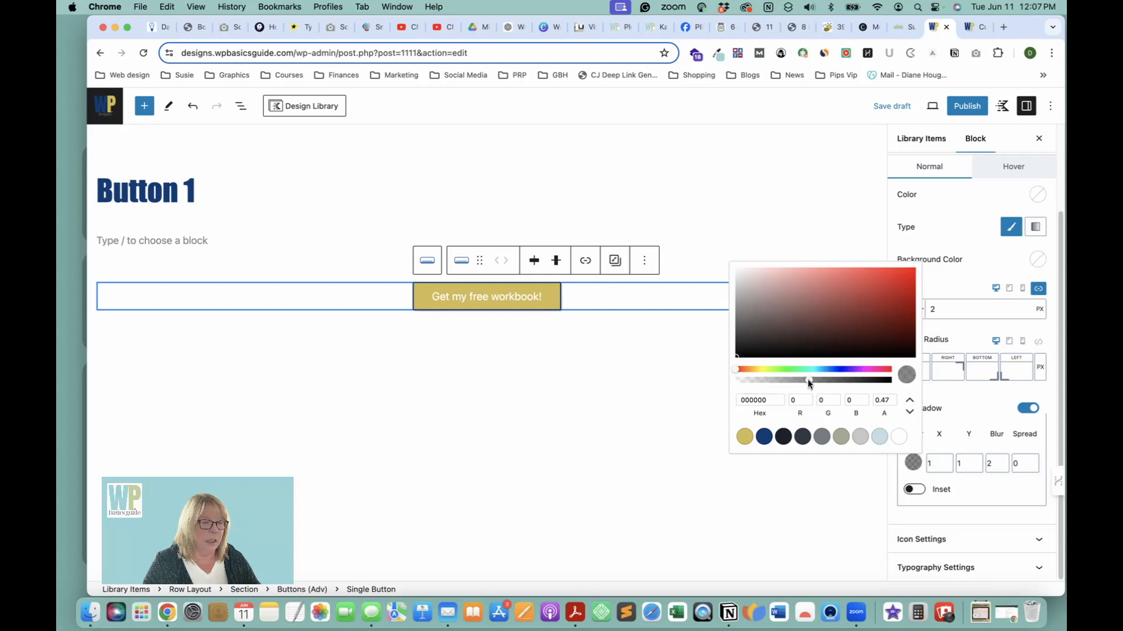
left_click(763, 436)
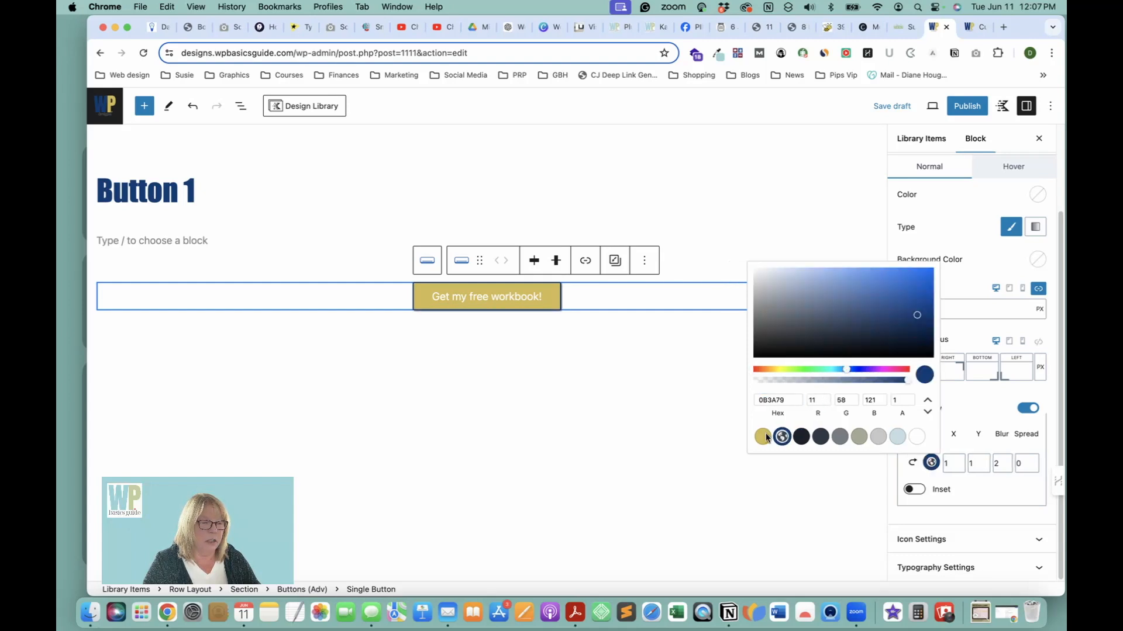
left_click_drag(907, 380, 817, 380)
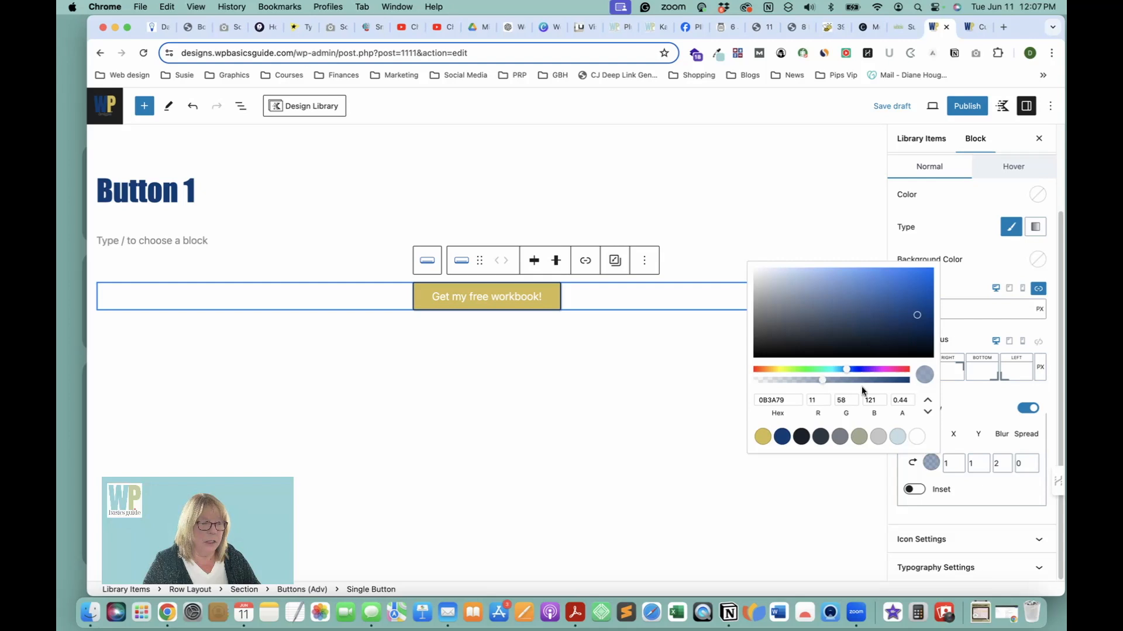
left_click(581, 336)
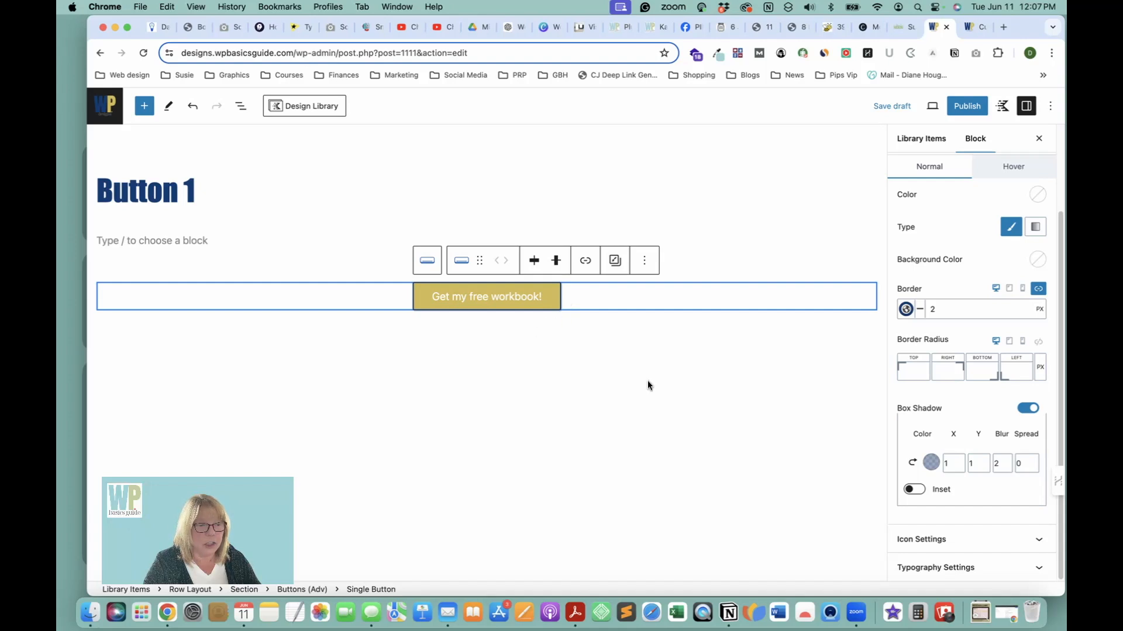
left_click(698, 411)
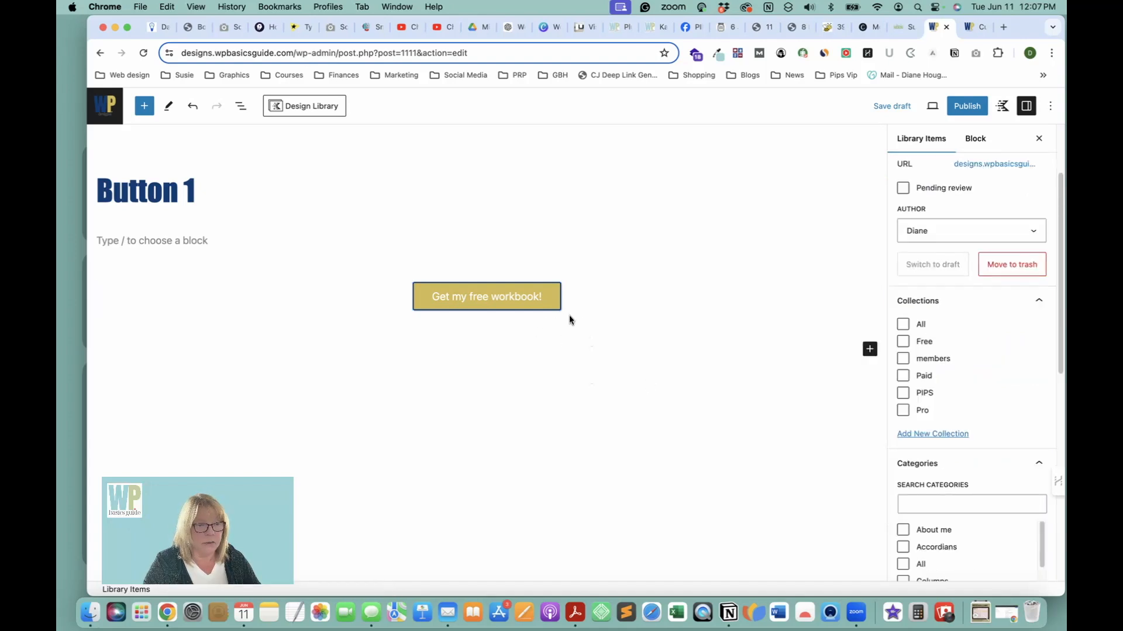
- Set the X offset of the button's normal box shadow to 7
left_click(553, 299)
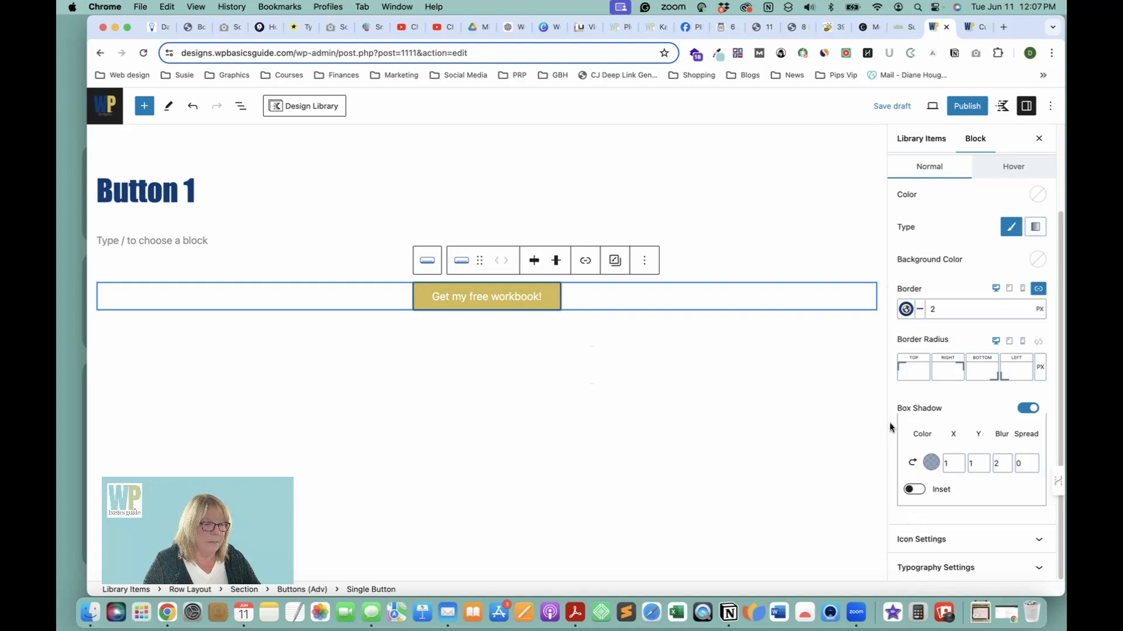
left_click(959, 461)
left_click(959, 461)
left_click(959, 461)
left_click(959, 461)
left_click(959, 462)
left_click(959, 461)
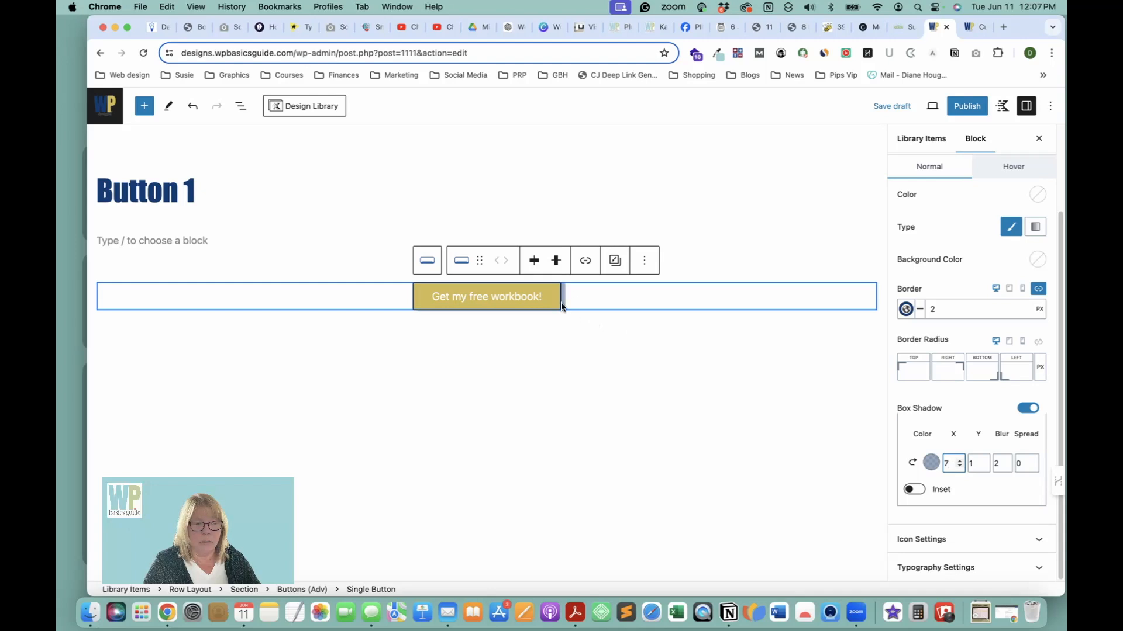
- Set the Y offset of the button's normal box shadow to 7
left_click(984, 462)
left_click(985, 461)
left_click(985, 462)
left_click(984, 461)
left_click(984, 462)
left_click(985, 462)
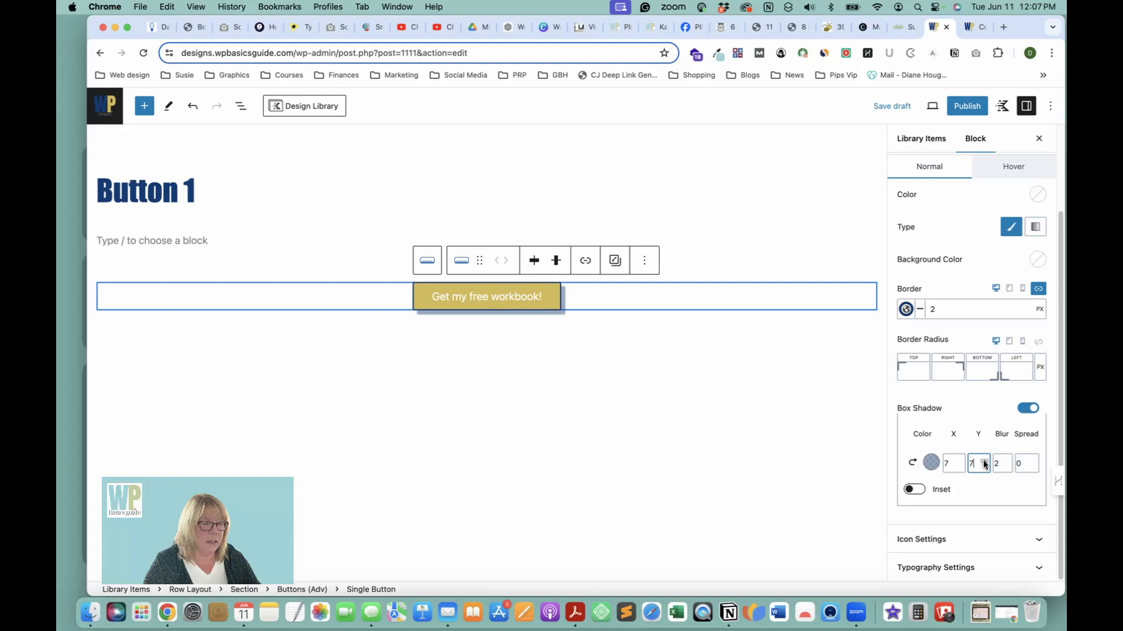
left_click(592, 379)
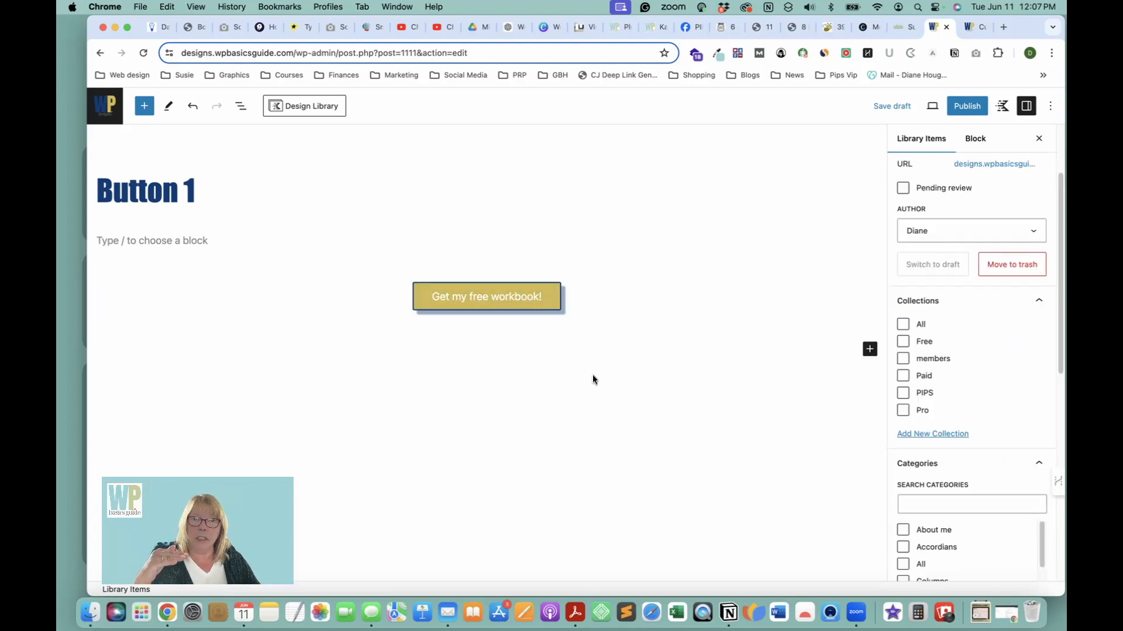
left_click(552, 298)
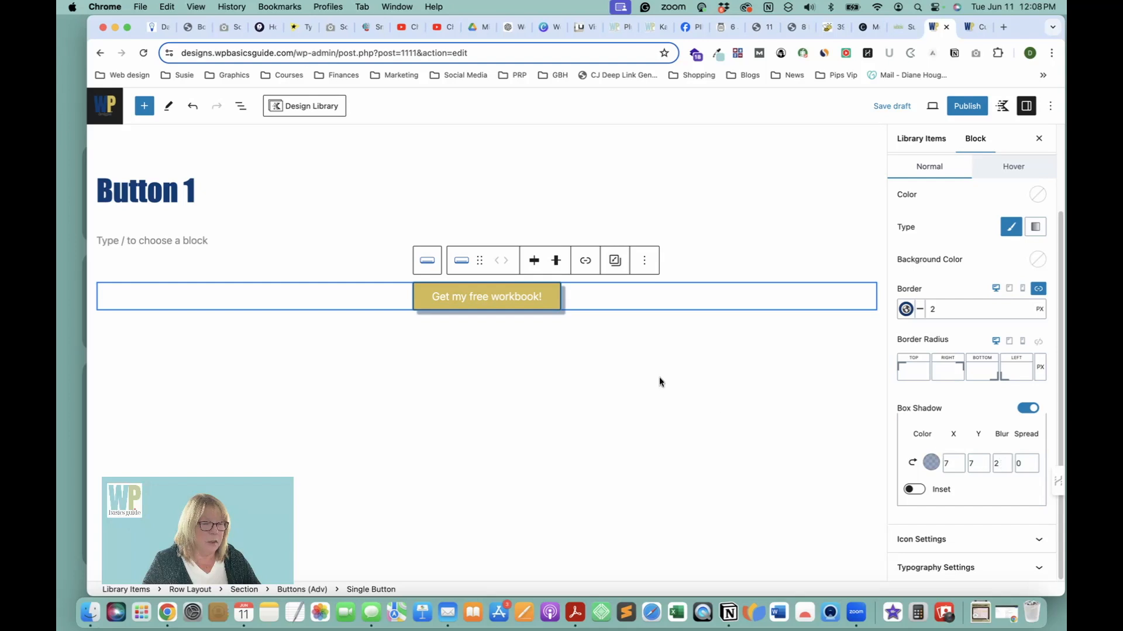
- Set the blur of the button's normal box shadow to 0 and view the deselected button
left_click(1006, 466)
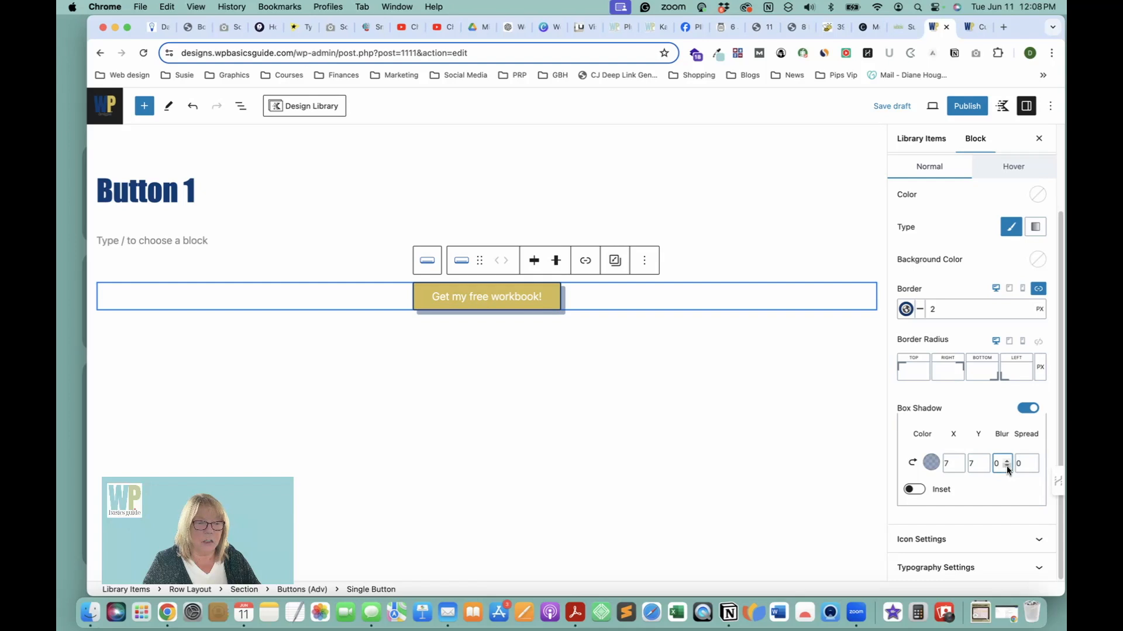
left_click(583, 336)
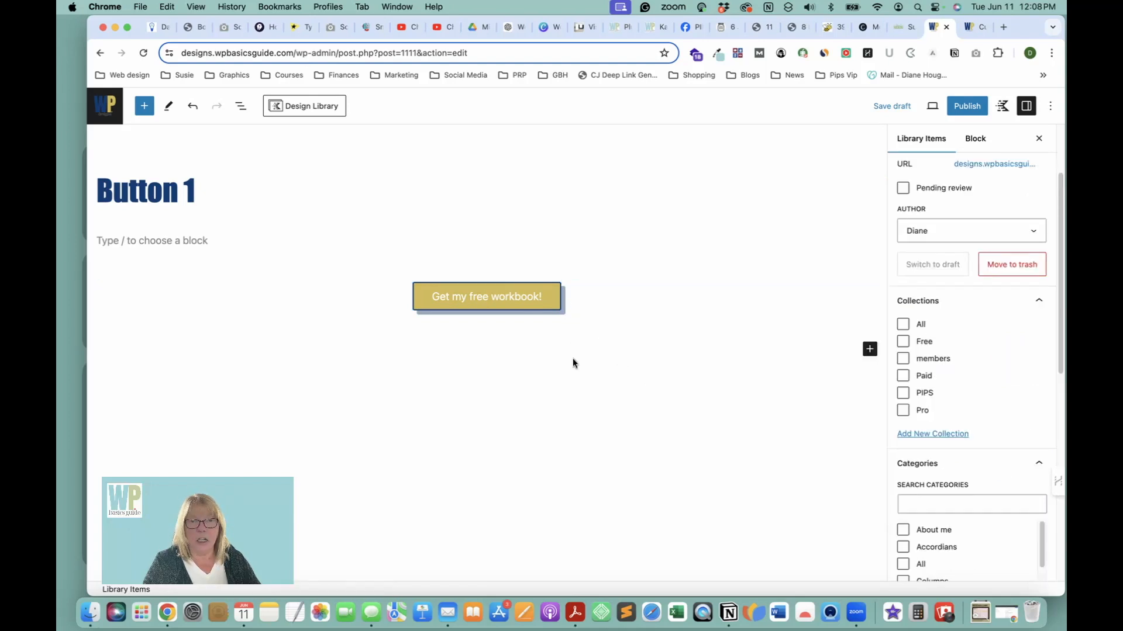
- Set the blur of the button's normal box shadow to 5
left_click(564, 301)
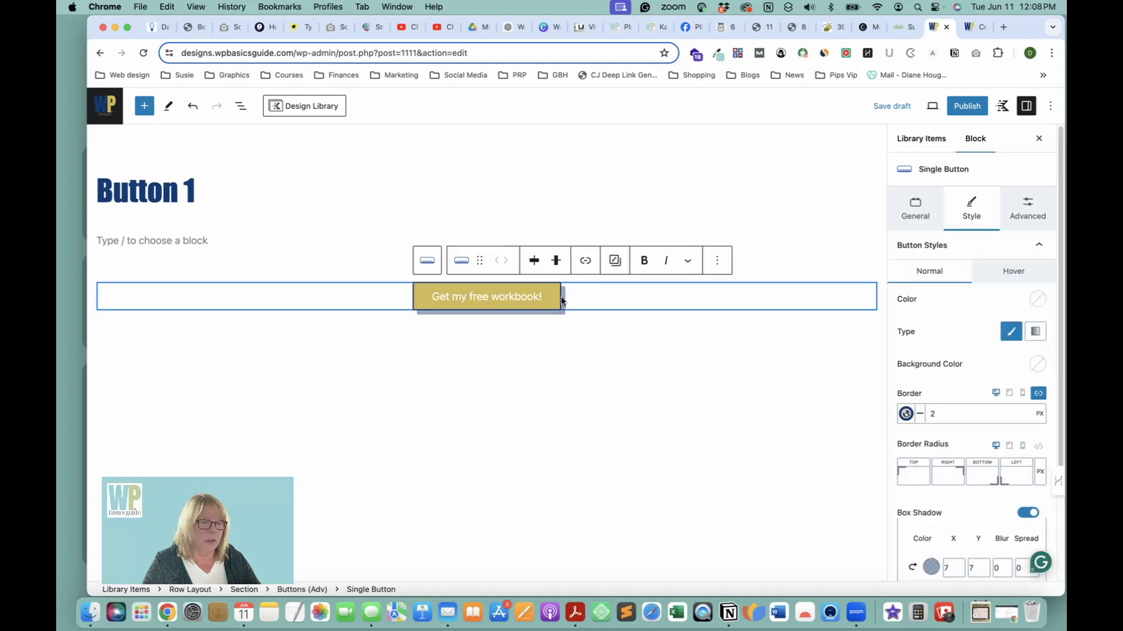
scroll(970, 504, "down", 3)
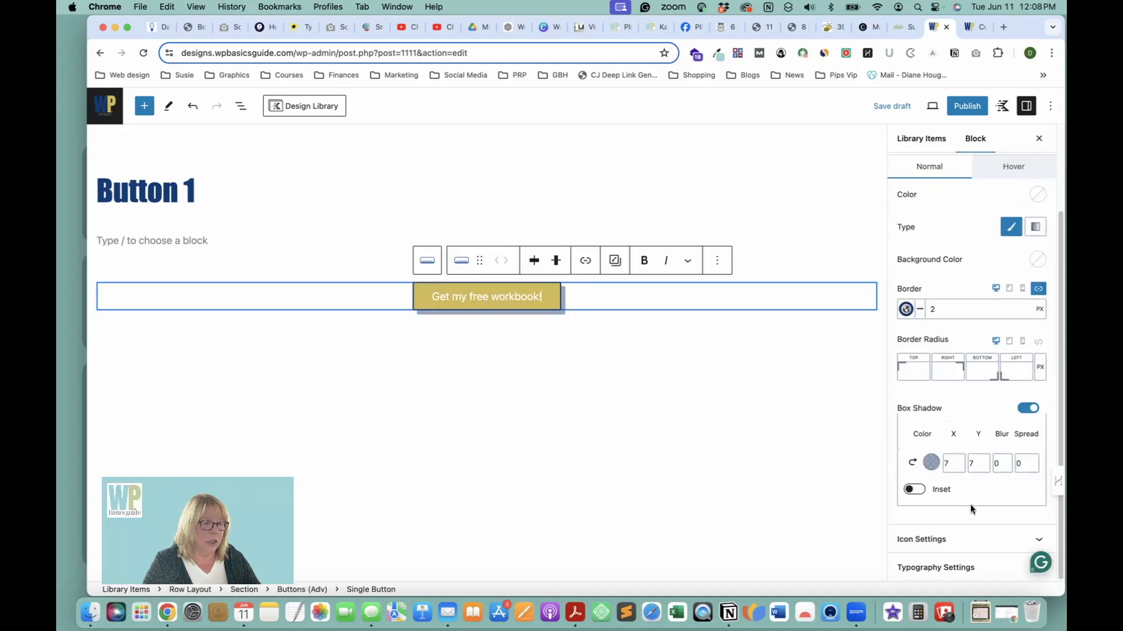
left_click(1008, 460)
left_click(1008, 460)
left_click(1009, 460)
left_click(1009, 460)
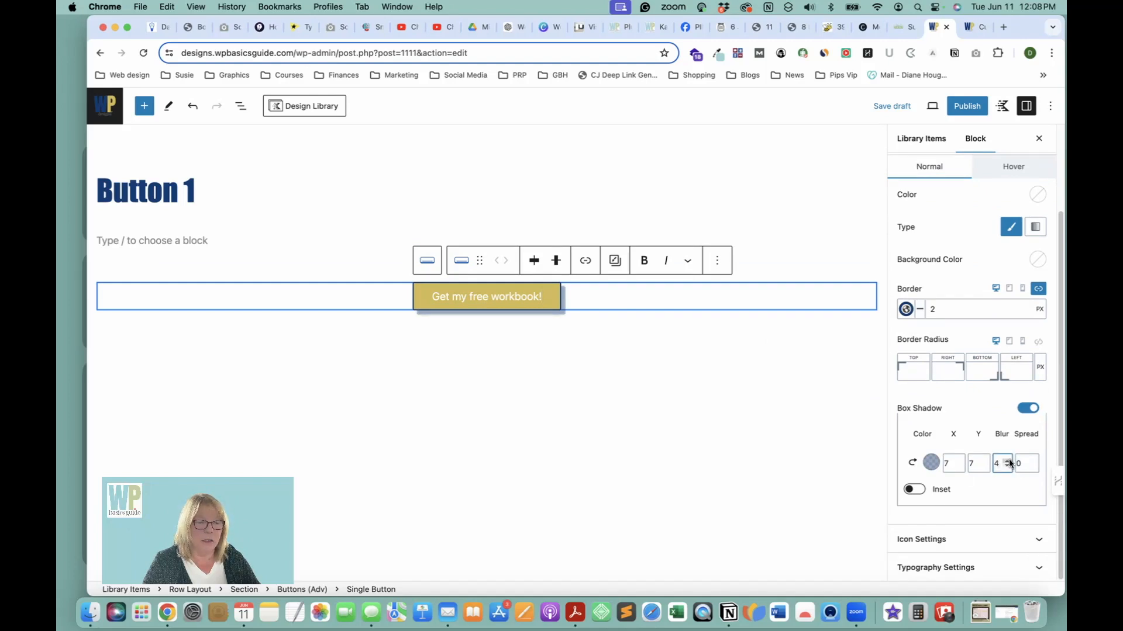
left_click(763, 396)
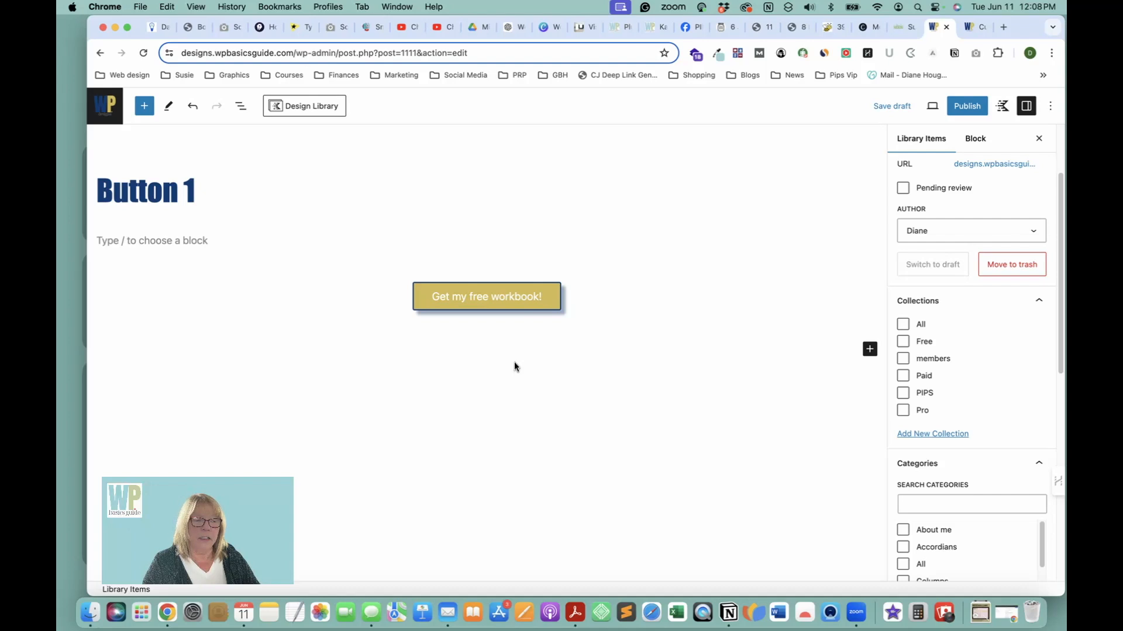
- Try a spread of 14 on the button's normal box shadow
left_click(555, 305)
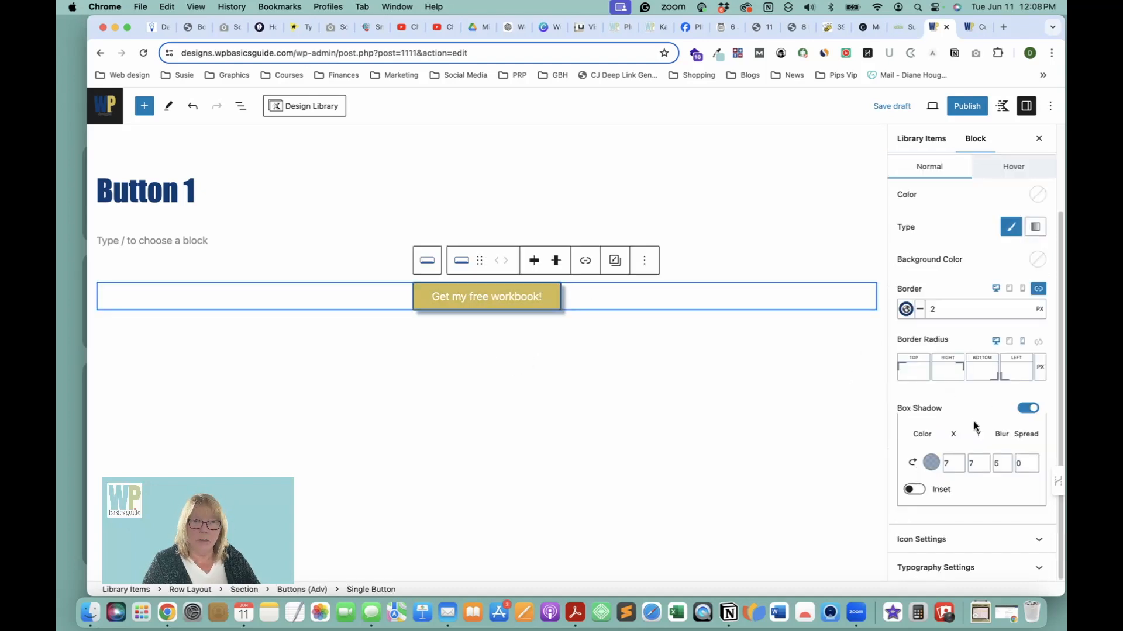
left_click(1032, 461)
left_click(1032, 460)
left_click(1032, 461)
left_click(1032, 461)
left_click(1032, 461)
left_click(1032, 461)
left_click(1032, 460)
left_click(1032, 461)
left_click(1032, 461)
left_click(1032, 460)
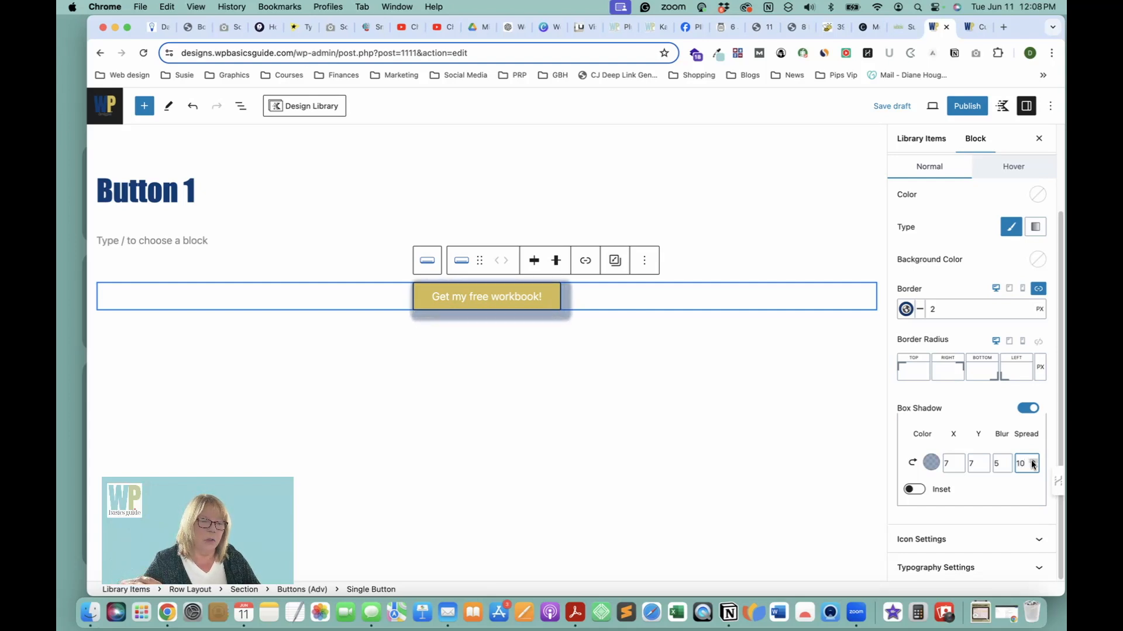
left_click(1032, 461)
left_click(1032, 461)
left_click(1032, 460)
left_click(1032, 460)
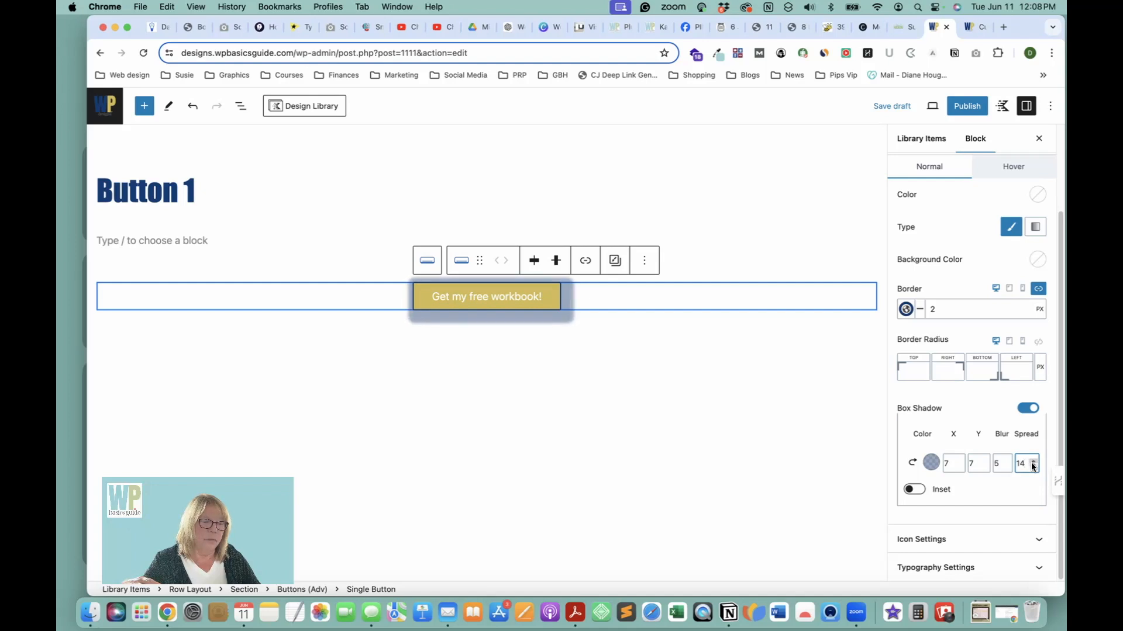
- Return the spread of the button's normal box shadow to 0 and view the deselected button
left_click(1034, 467)
left_click(1033, 466)
left_click(1033, 467)
left_click(1033, 466)
left_click(1033, 466)
left_click(1033, 466)
left_click(1033, 466)
left_click(1033, 467)
left_click(1033, 466)
left_click(1033, 466)
left_click(1034, 466)
left_click(1033, 467)
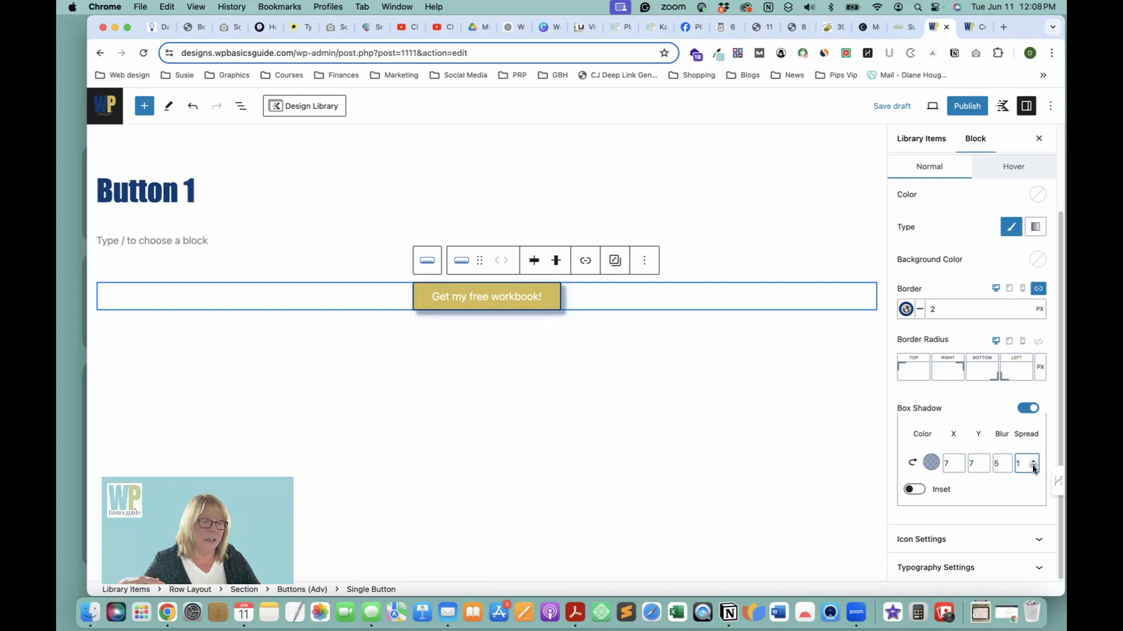
left_click(1034, 467)
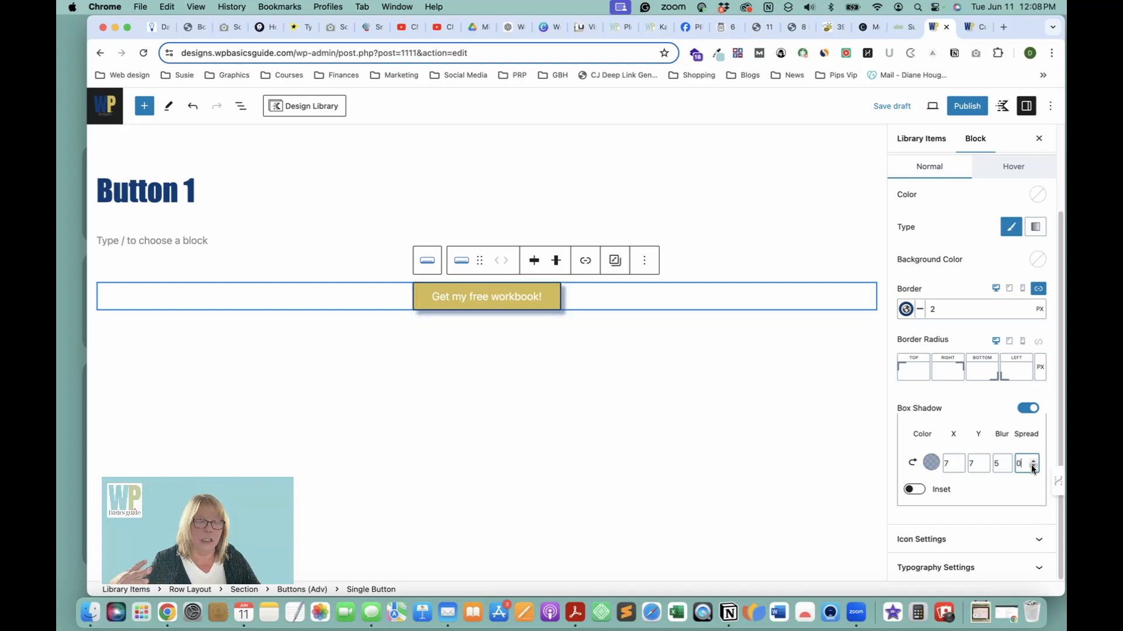
left_click(589, 383)
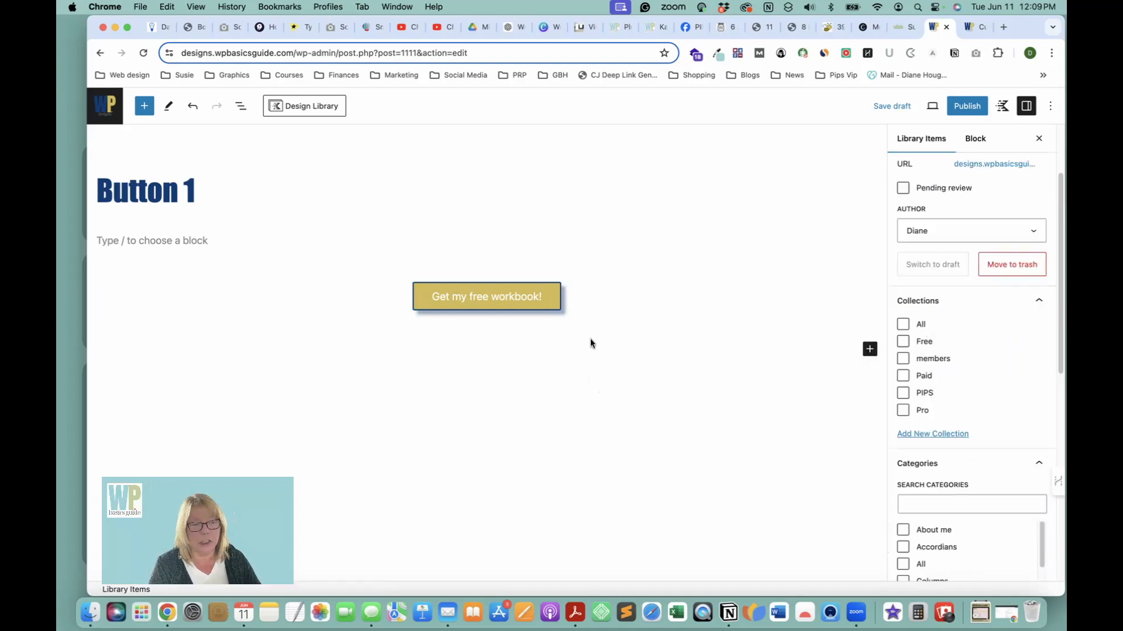
- Try the inset option on the button's normal box shadow, switch it back off and view the deselected button
left_click(553, 299)
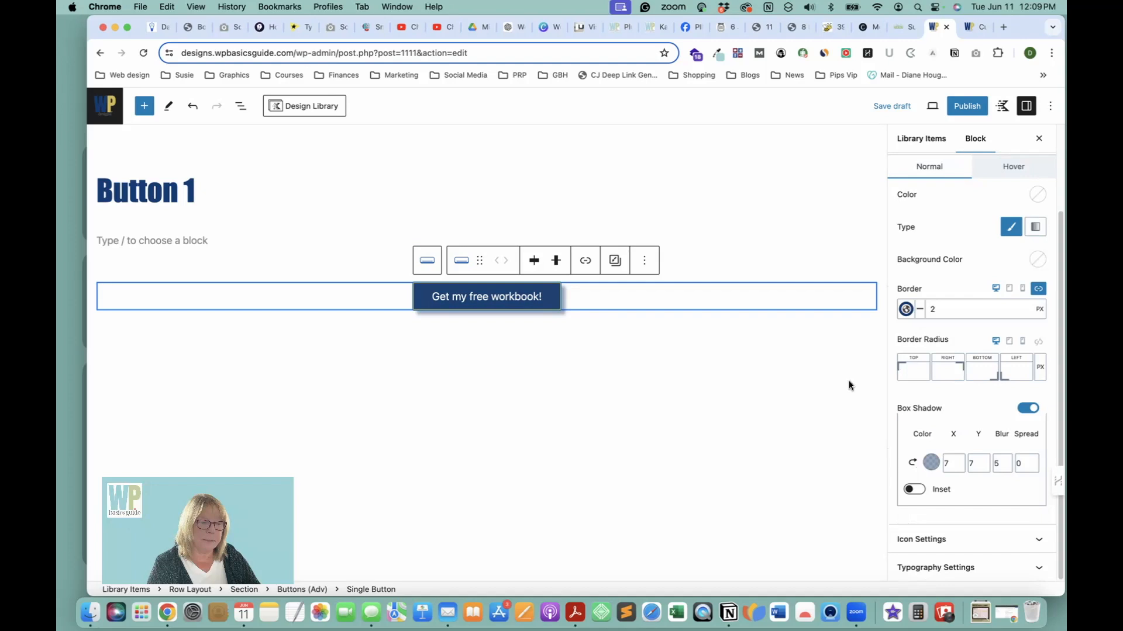
left_click(915, 490)
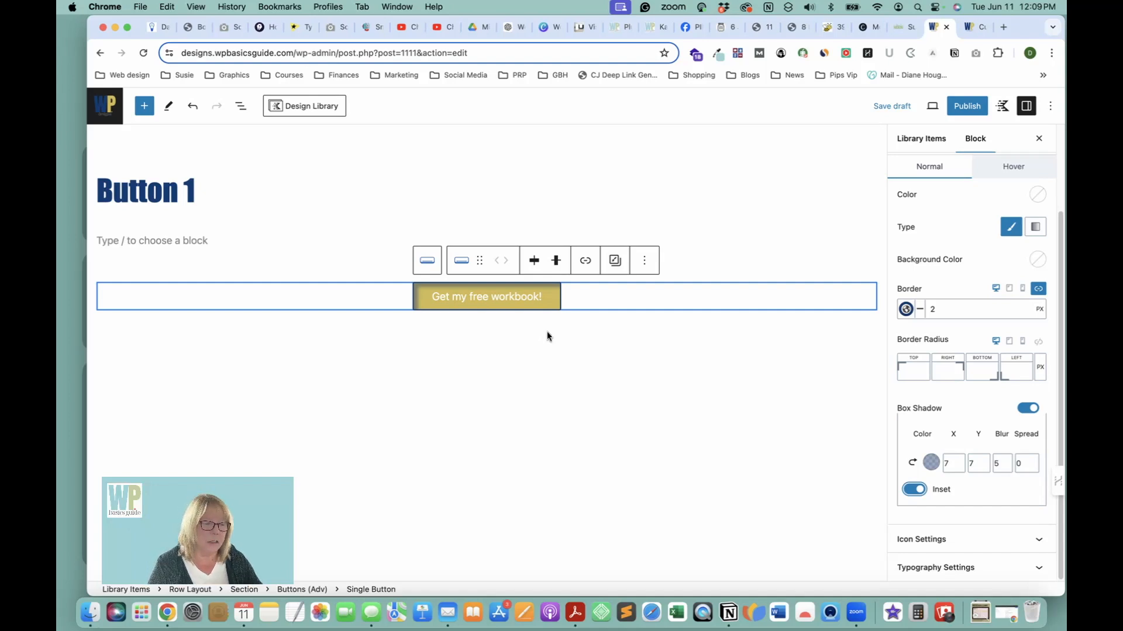
left_click(913, 491)
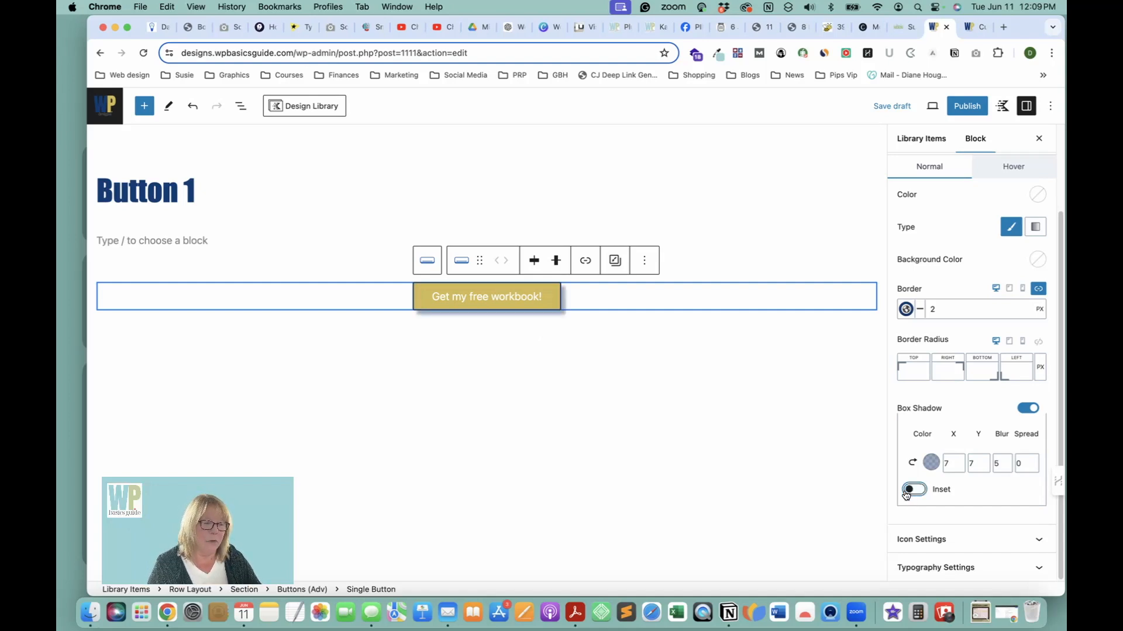
left_click(668, 324)
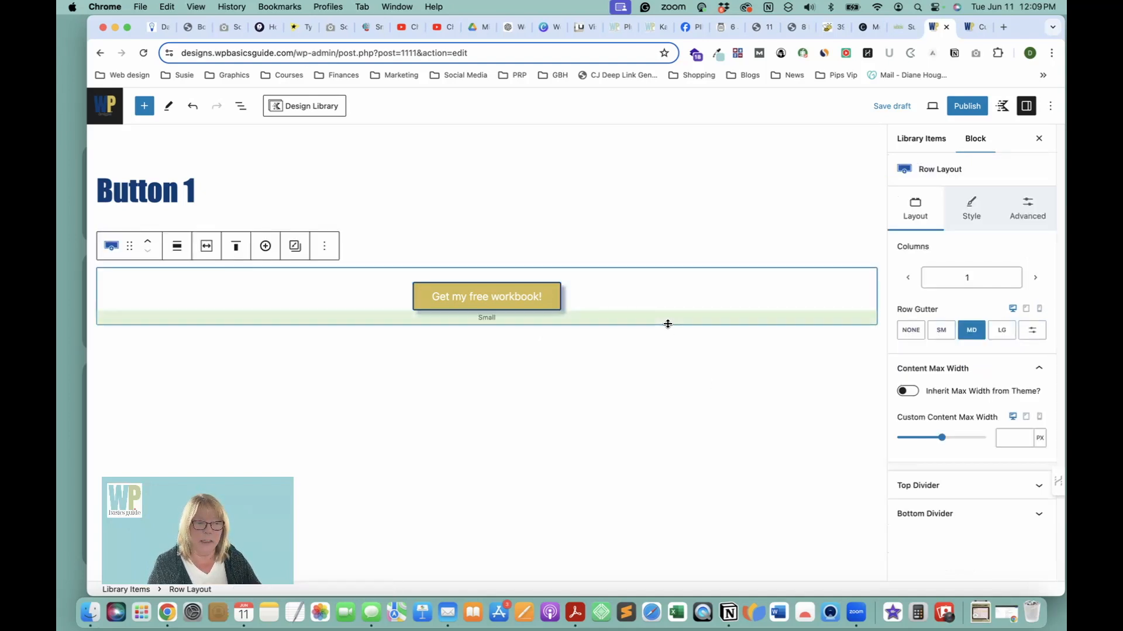
left_click(672, 382)
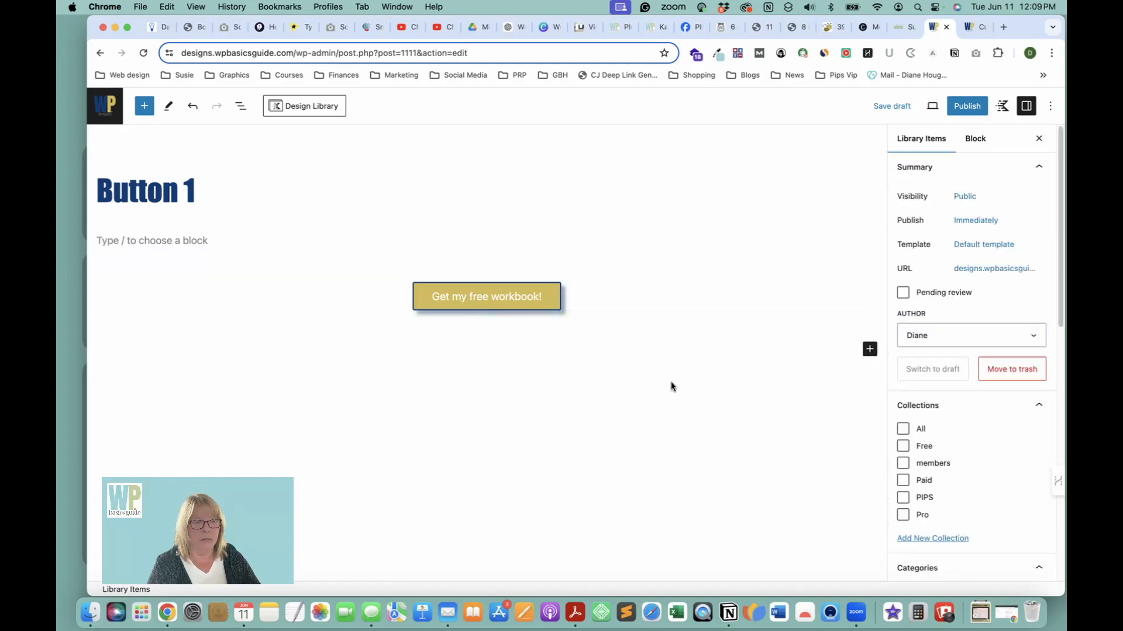
- Enable the box shadow for the button's hover state and open its color settings
left_click(551, 298)
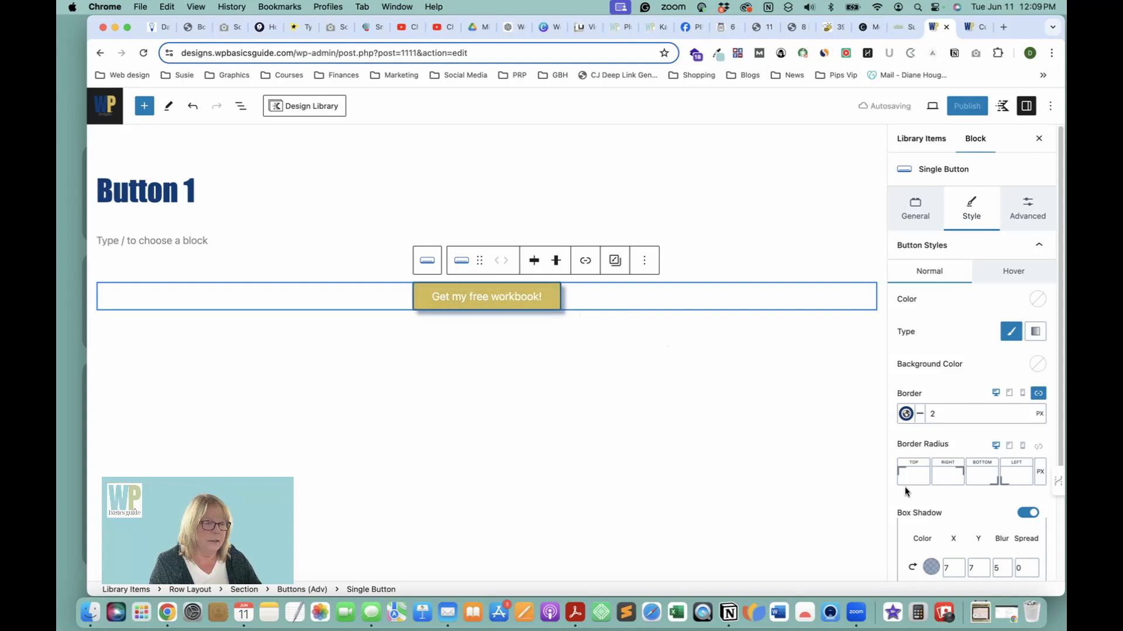
scroll(935, 503, "down", 3)
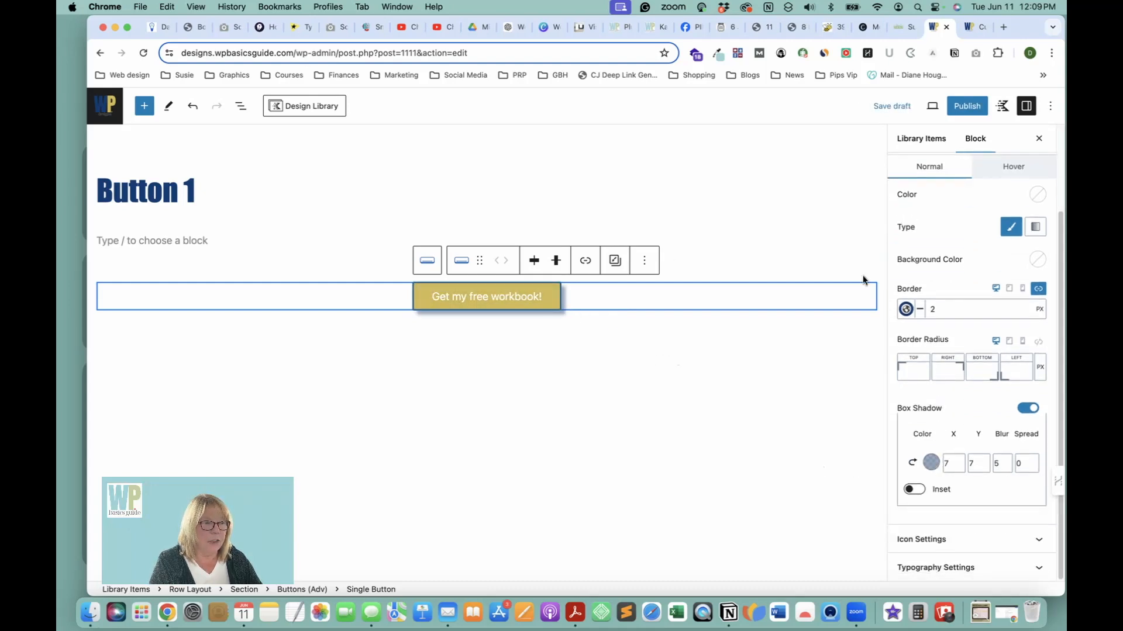
scroll(895, 293, "up", 2)
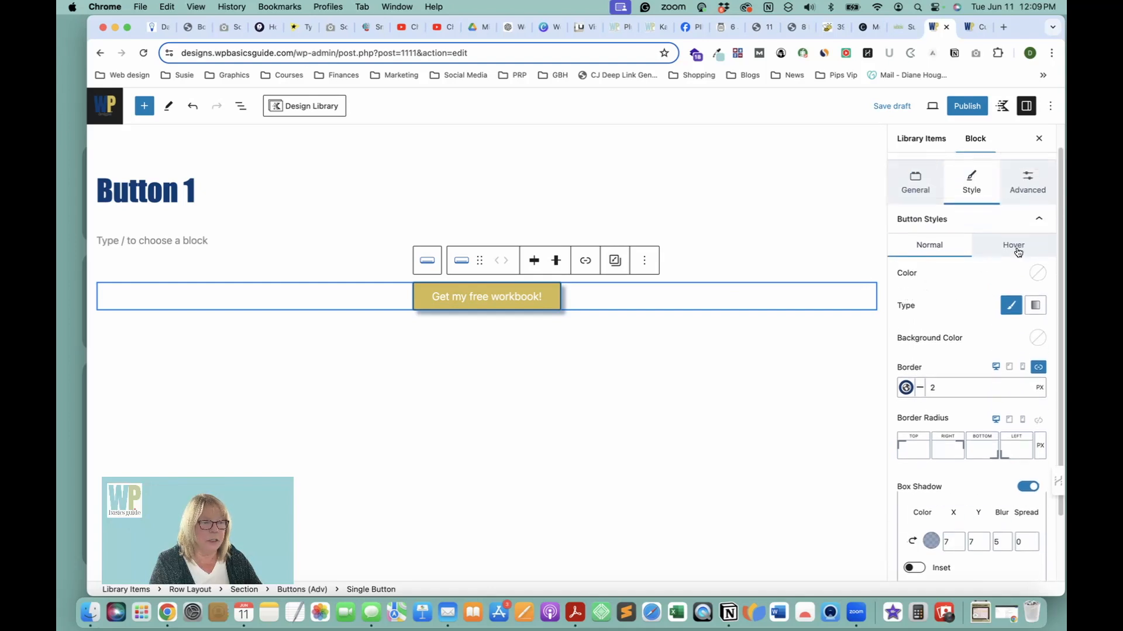
scroll(954, 433, "down", 2)
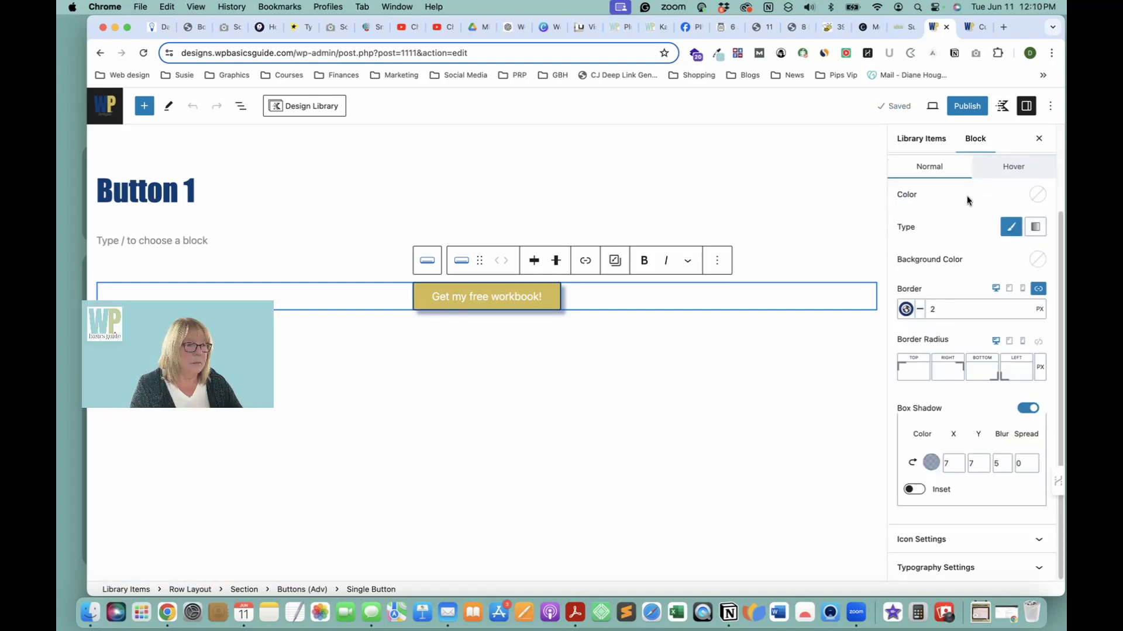
scroll(970, 193, "up", 3)
left_click(1016, 275)
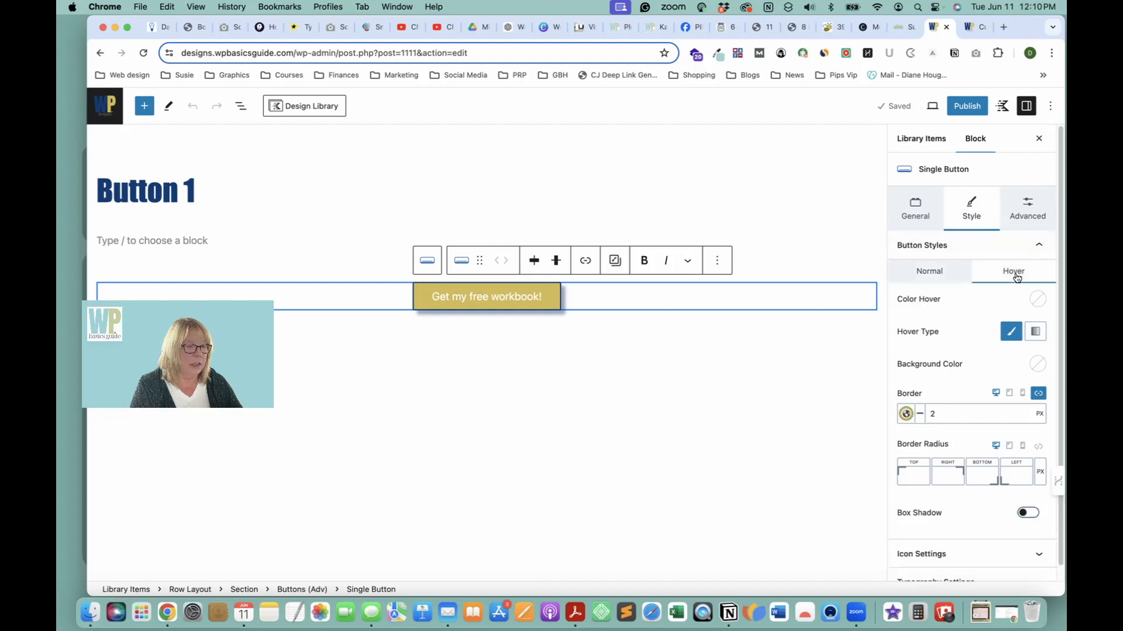
scroll(988, 349, "down", 1)
left_click(1028, 499)
scroll(958, 485, "down", 2)
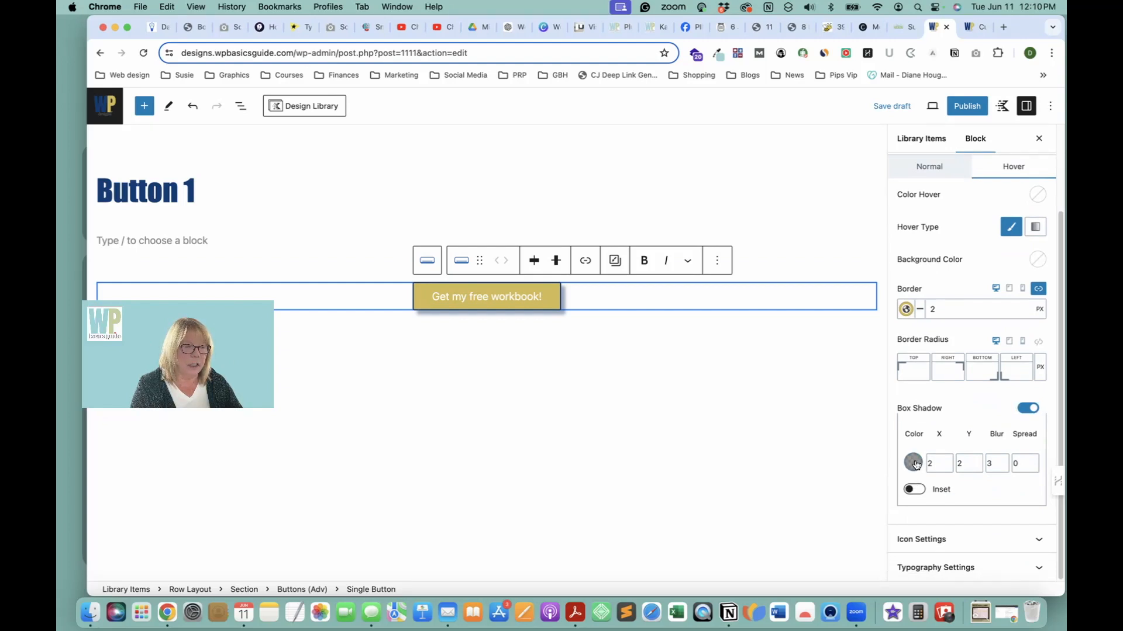
left_click(913, 463)
left_click(980, 484)
left_click(981, 484)
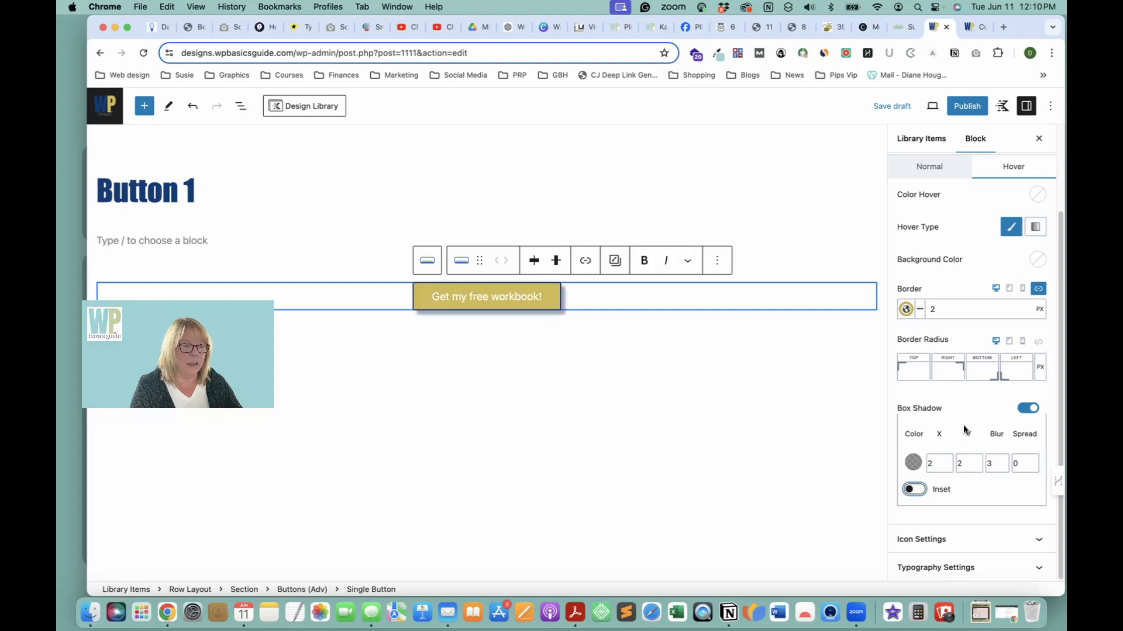
- Compare the button with its hover box shadow off and on, leaving the hover shadow disabled
left_click(1029, 409)
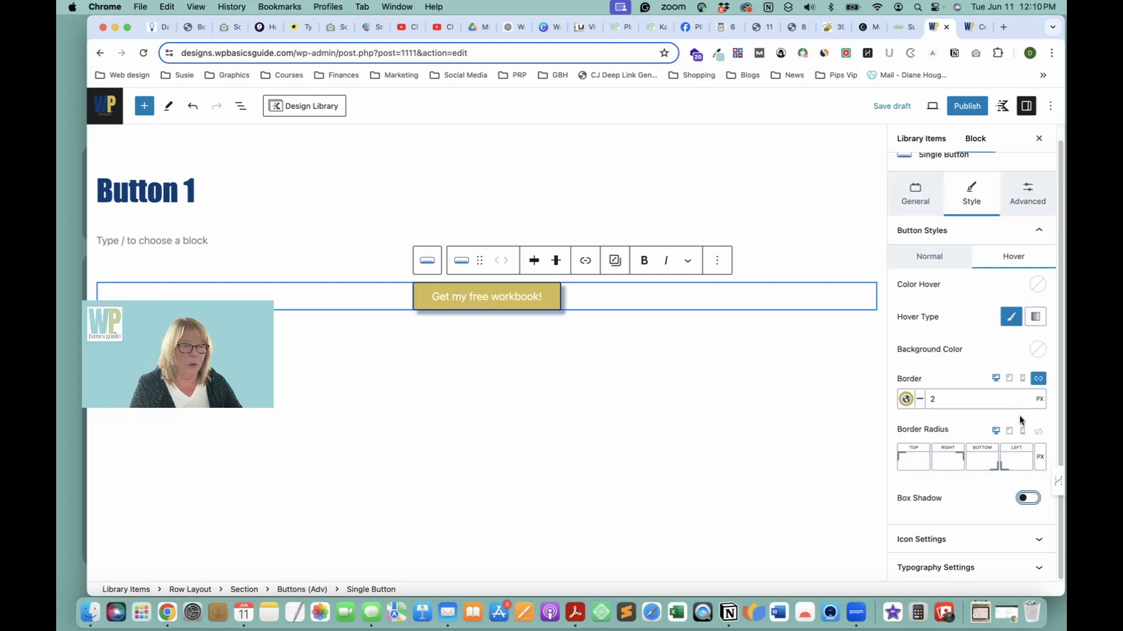
left_click(1028, 497)
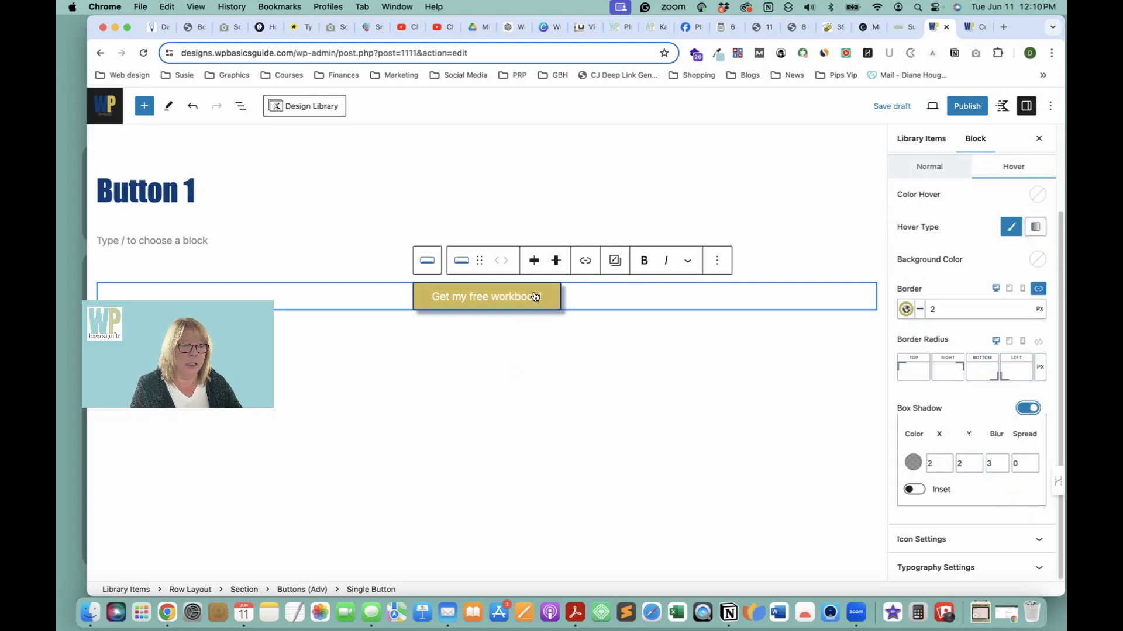
left_click(1024, 409)
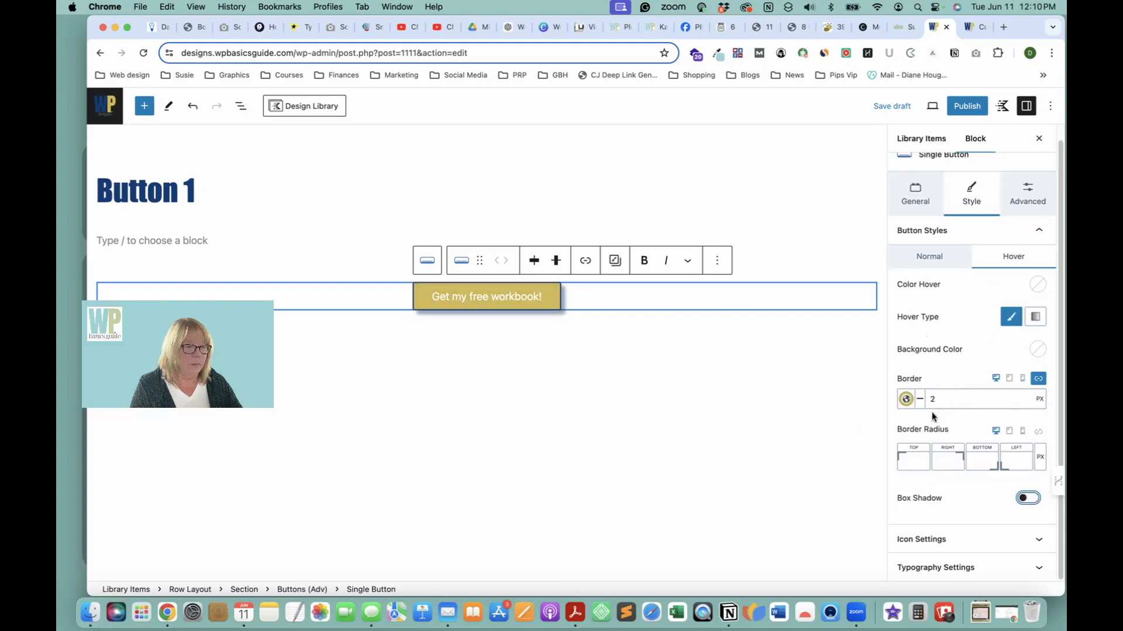
- Add the circled right-arrow line icon to the button
left_click(949, 539)
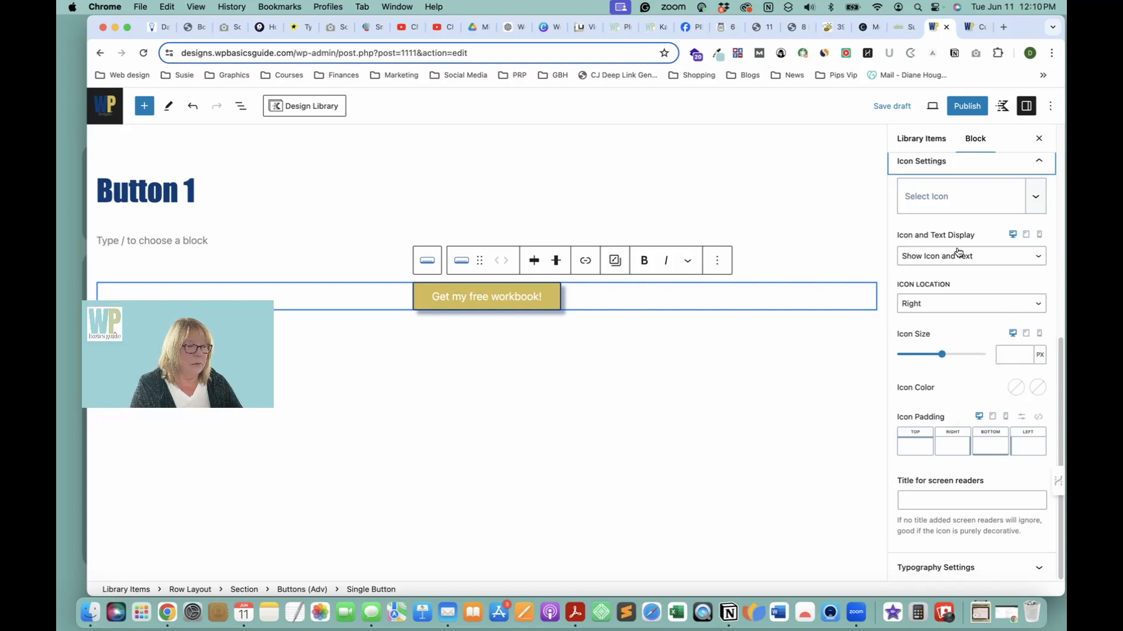
scroll(977, 234, "up", 1)
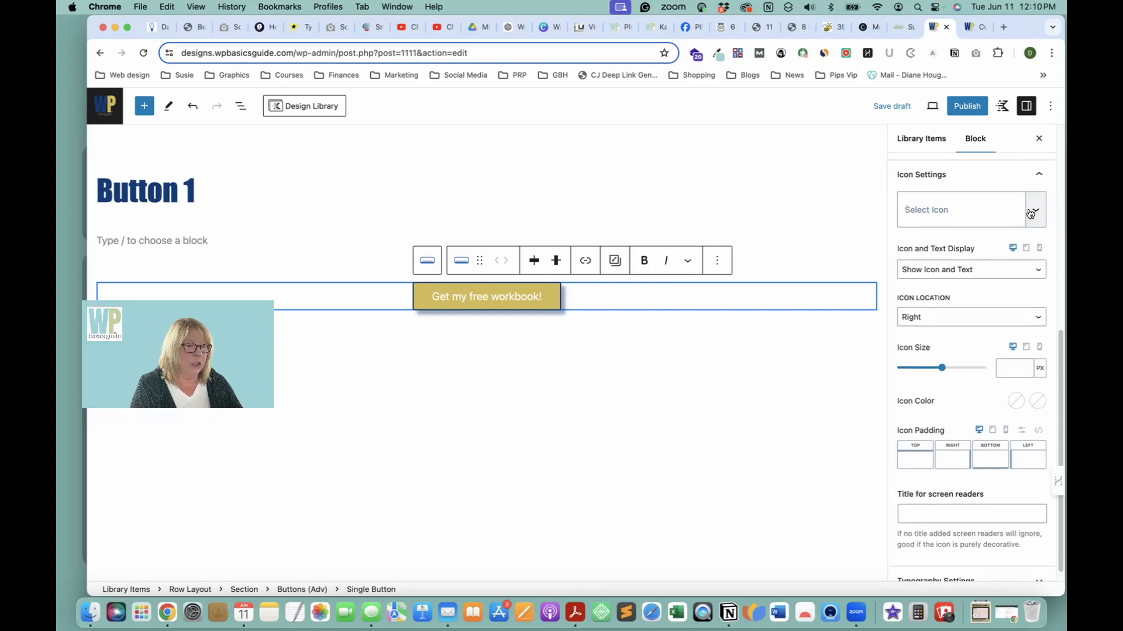
left_click(1033, 214)
left_click(1034, 214)
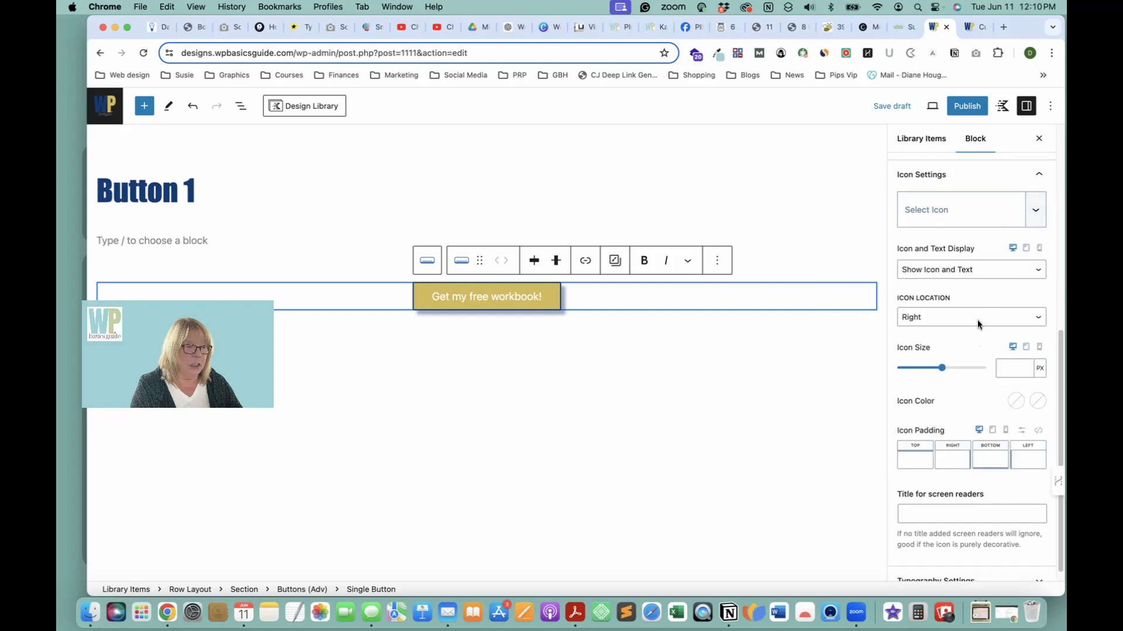
left_click(1035, 212)
left_click(1035, 212)
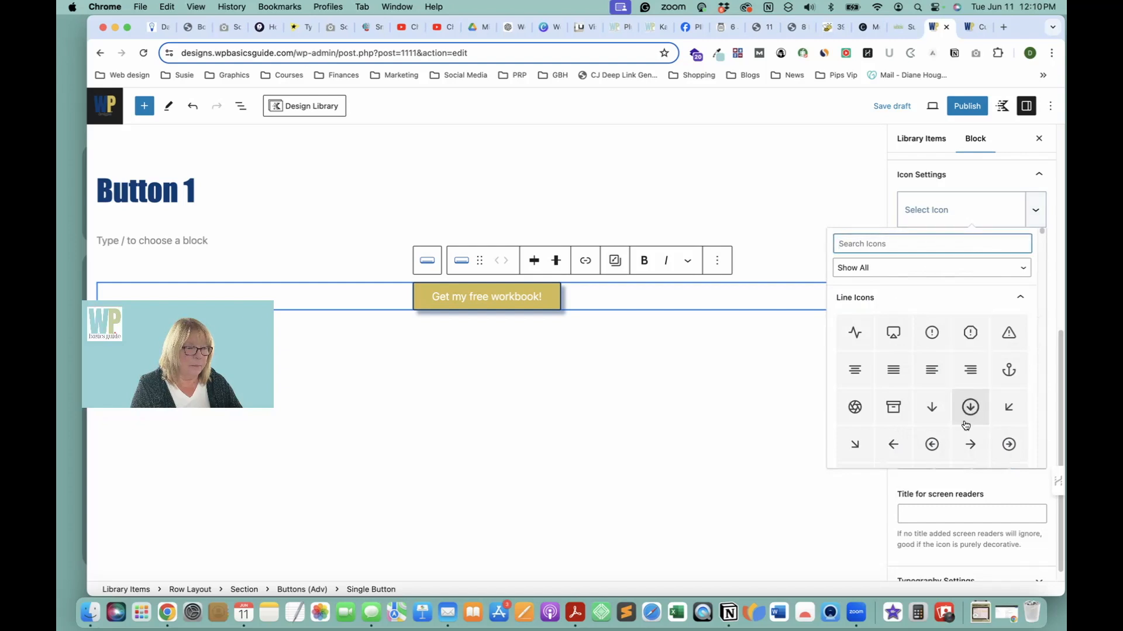
left_click(1008, 445)
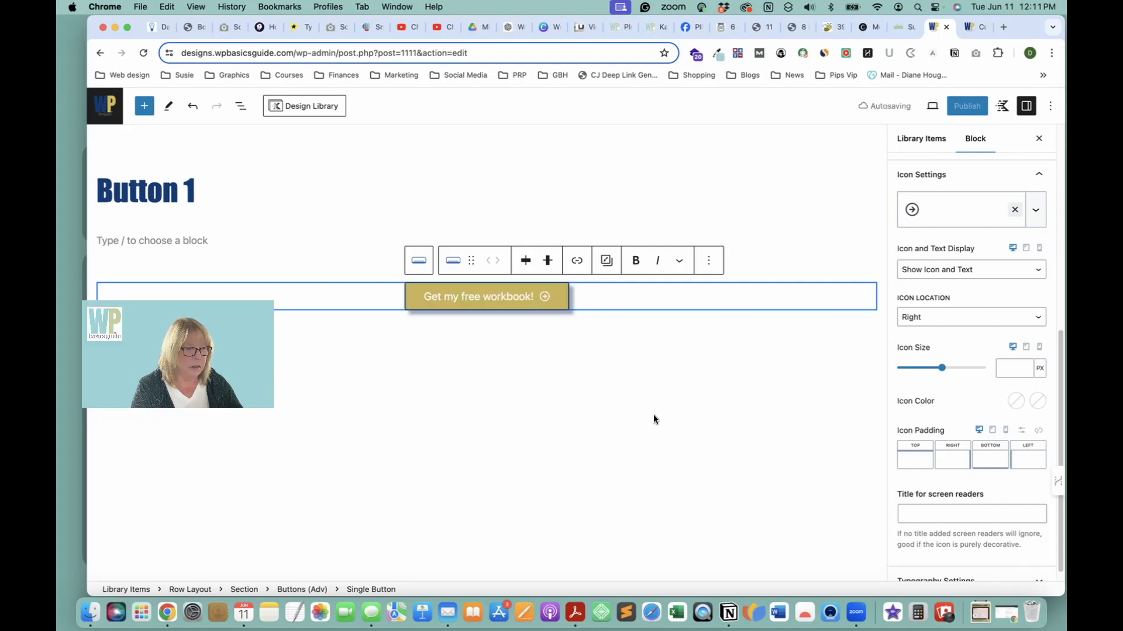
- Set the button icon's size to 34 px and its screen reader title to "Get my free workbook"
scroll(979, 379, "down", 1)
left_click_drag(941, 353, 912, 359)
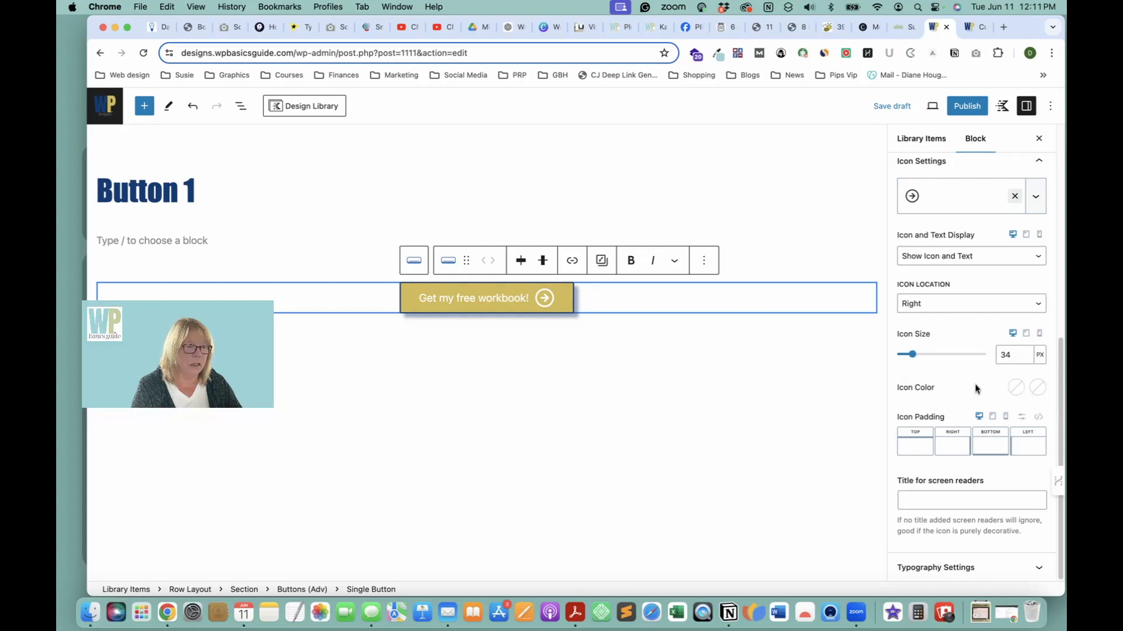
left_click(933, 503)
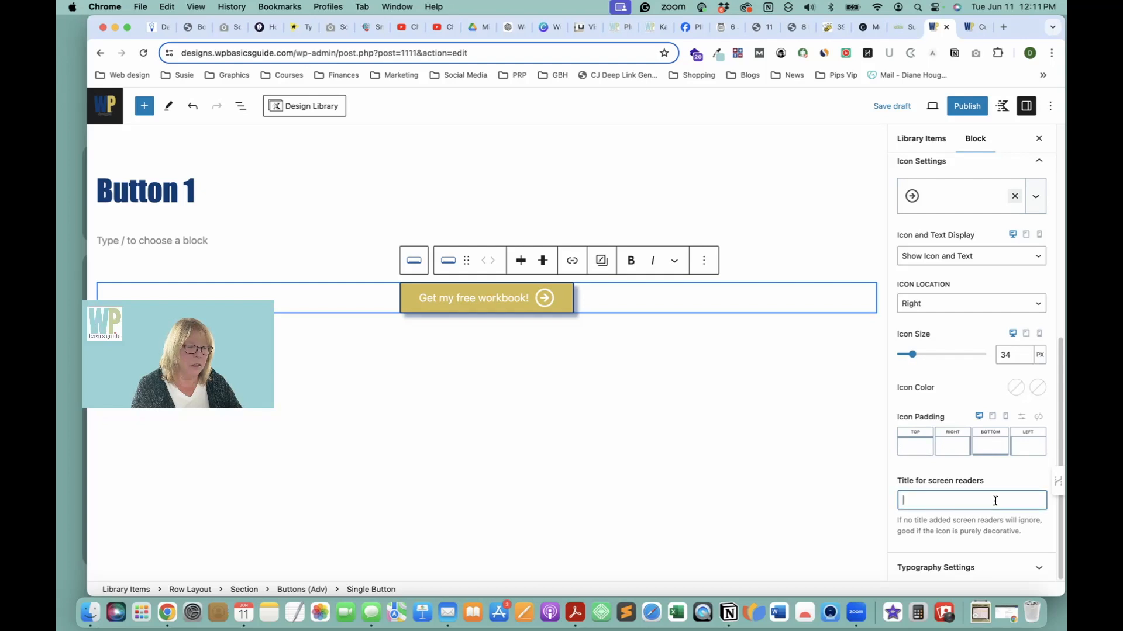
type("Get my free workbook")
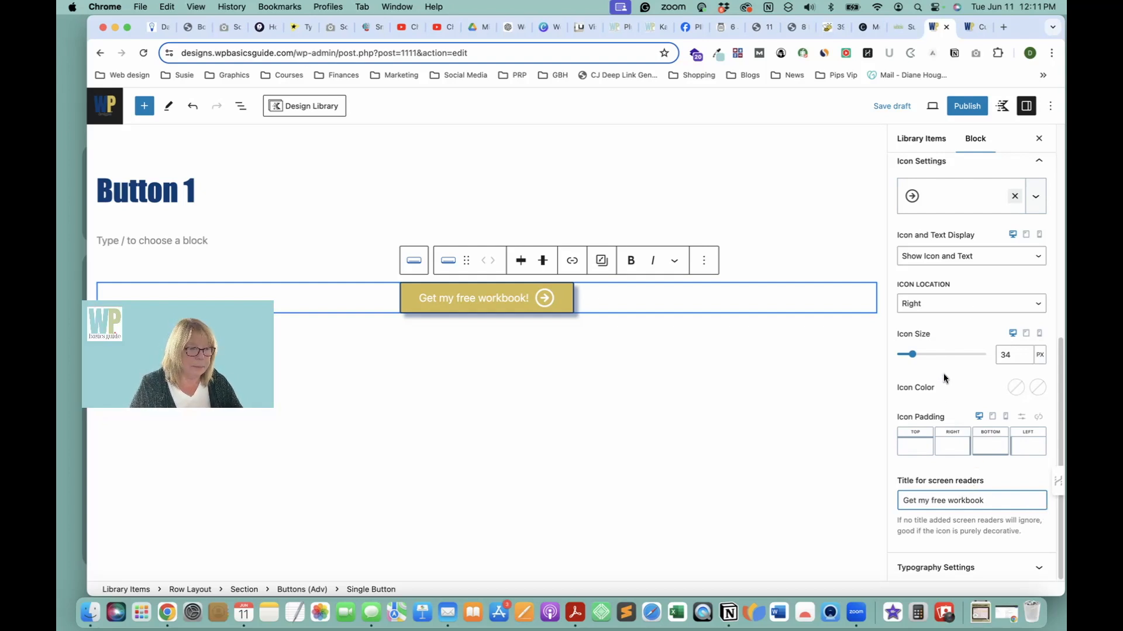
- Try the button's icon location as Left and restore it to Right
left_click(1029, 302)
left_click(943, 314)
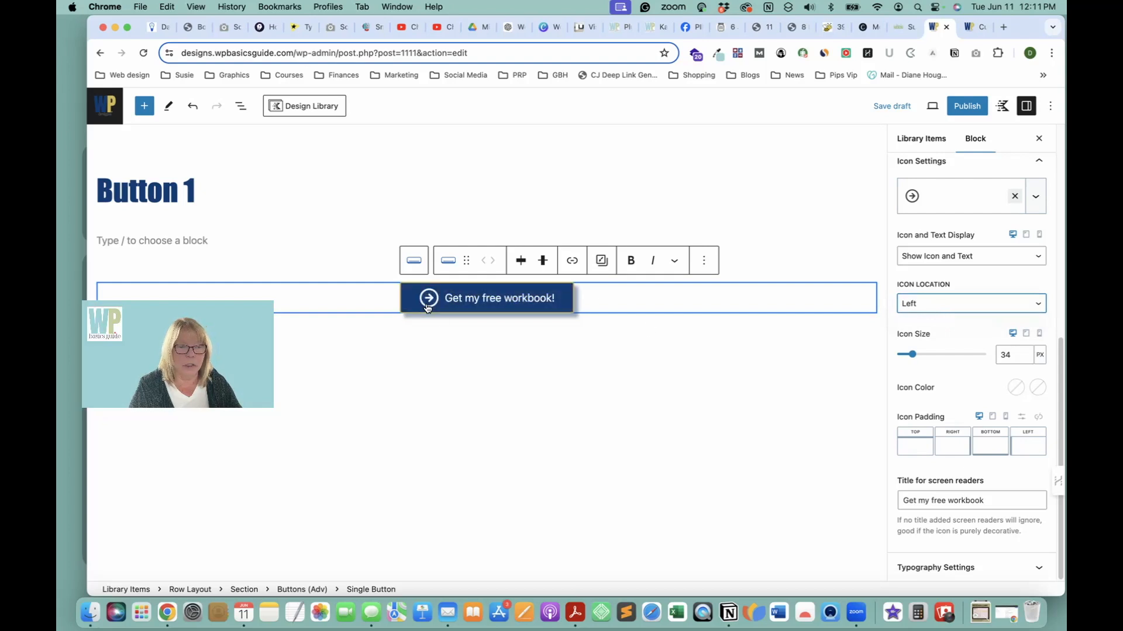
left_click(966, 295)
left_click(968, 288)
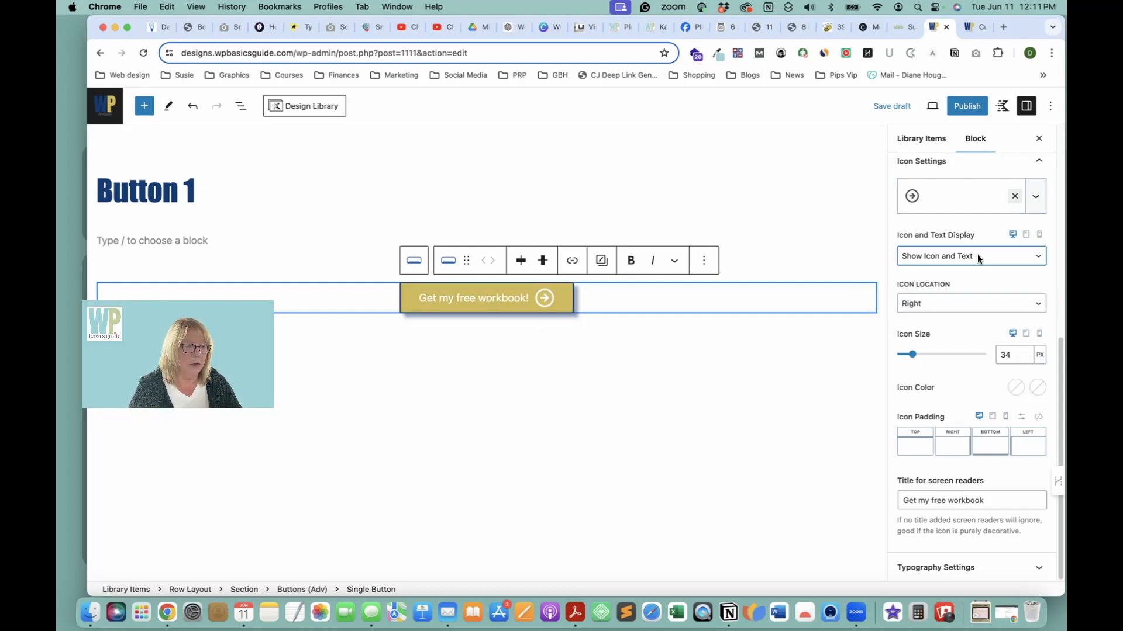
- Try the Show Only Icon display for the button and restore Show Icon and Text
left_click(969, 271)
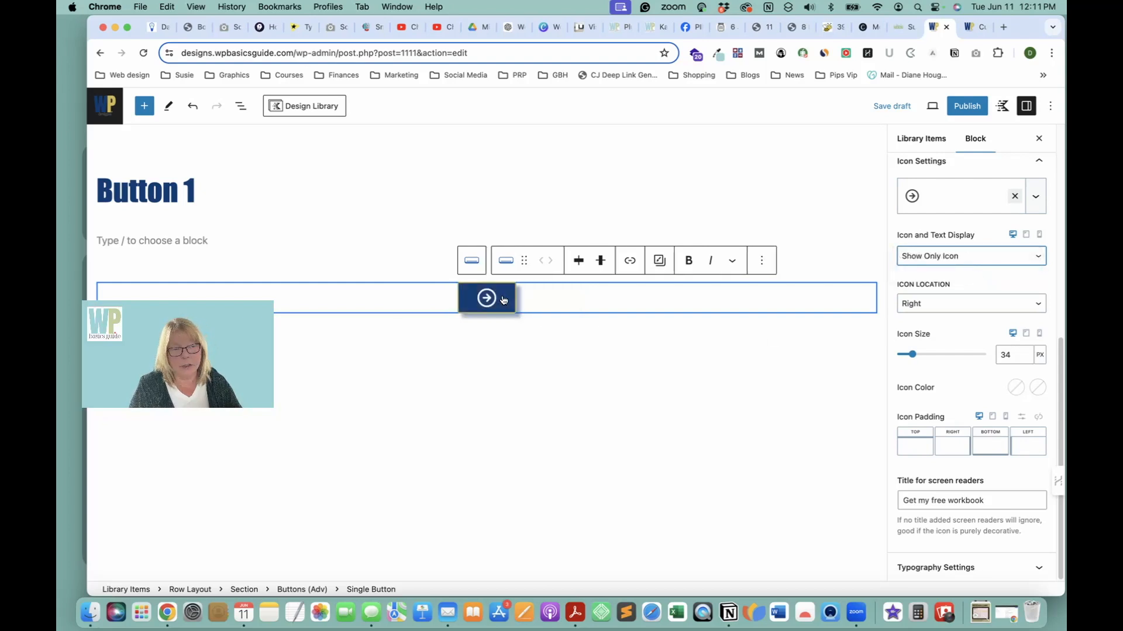
left_click(966, 245)
left_click(971, 241)
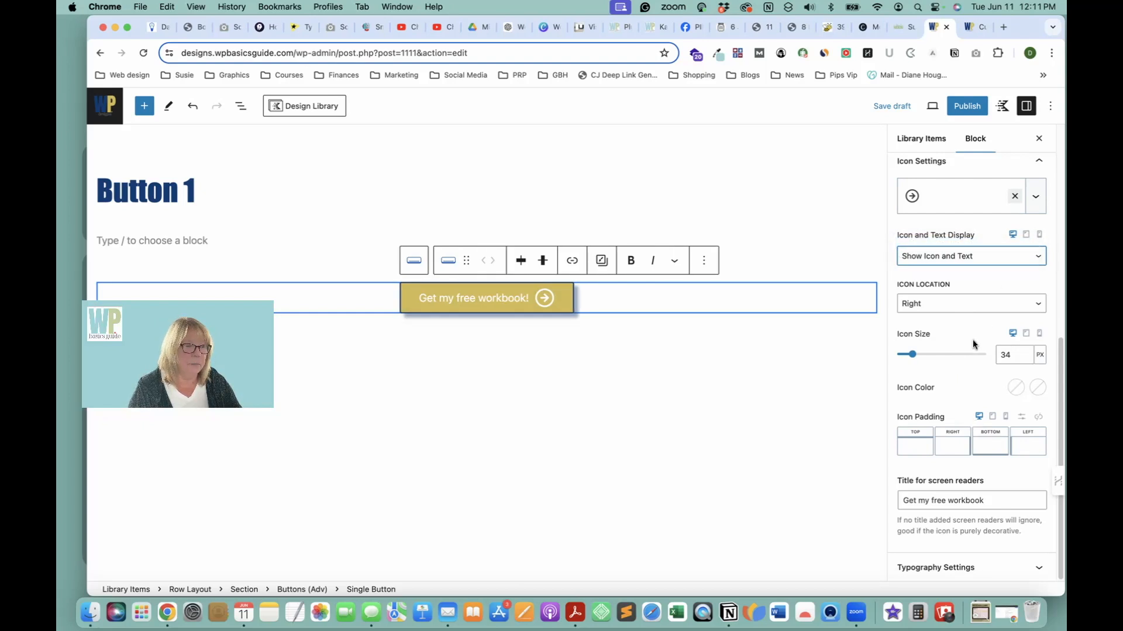
- Examine the typography settings available for the button's text
left_click(947, 564)
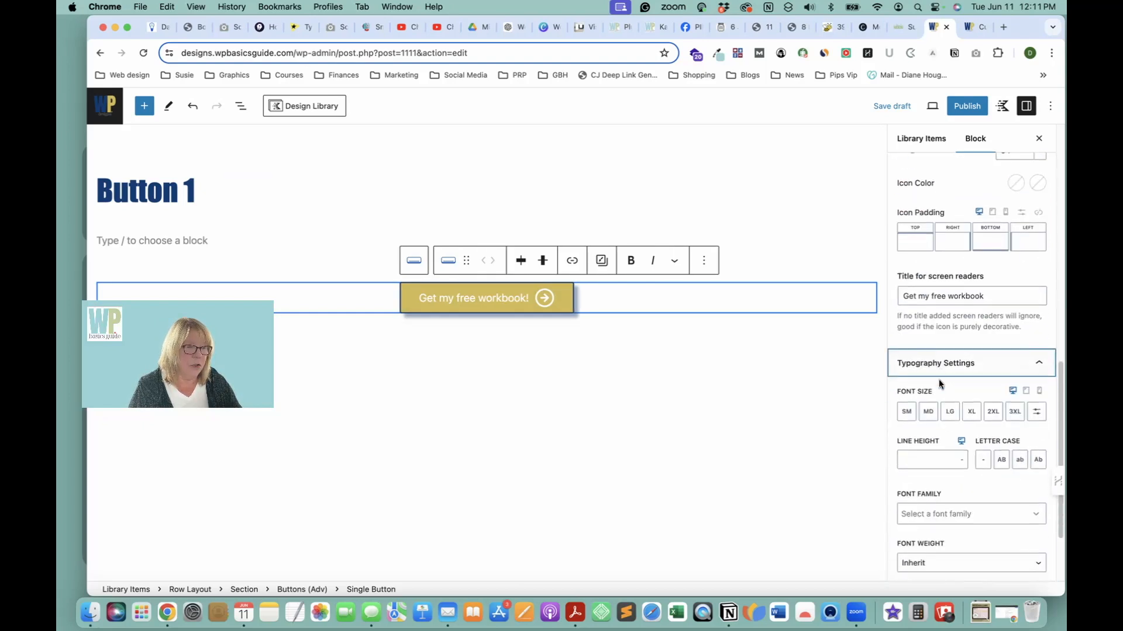
scroll(945, 380, "down", 2)
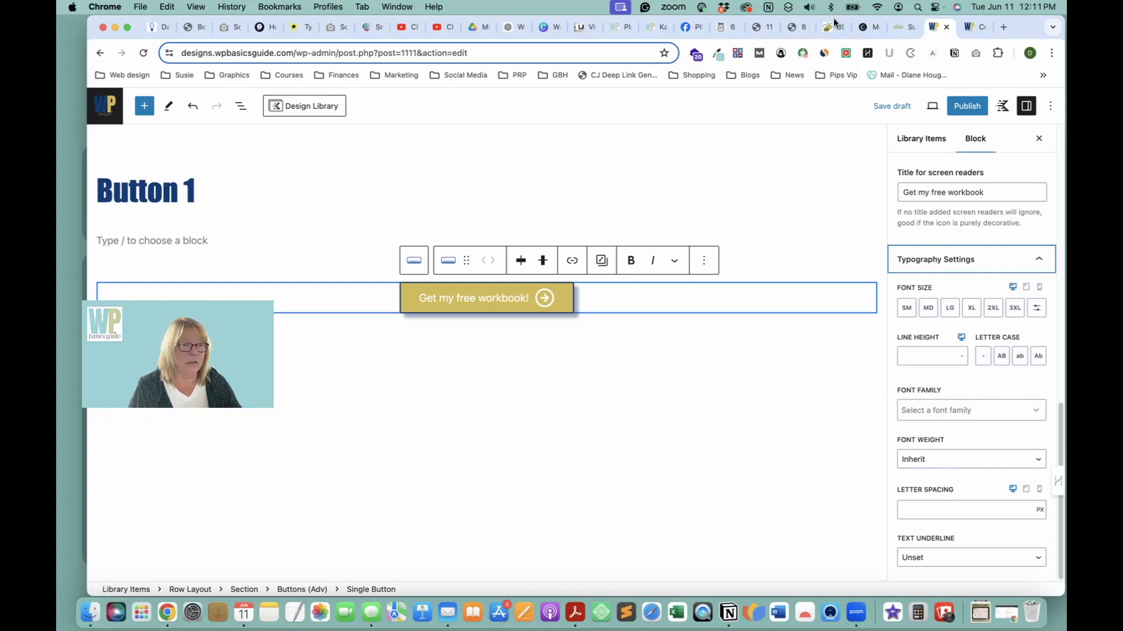
scroll(914, 240, "up", 10)
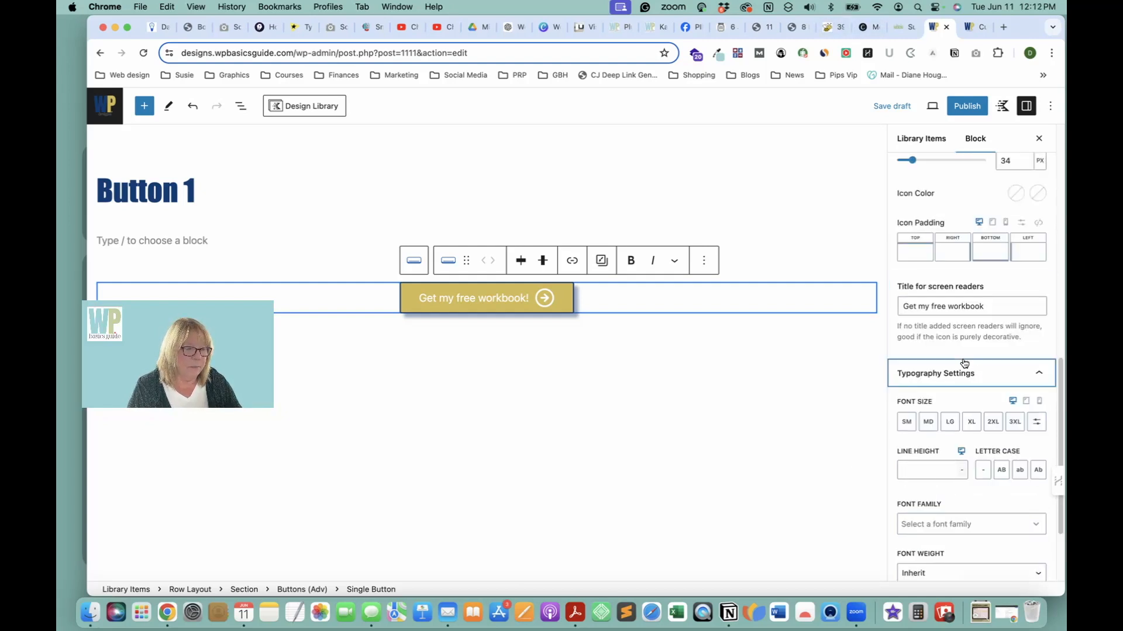
- Open the button's general settings and try the Outline inherit style
left_click(625, 296)
left_click(557, 303)
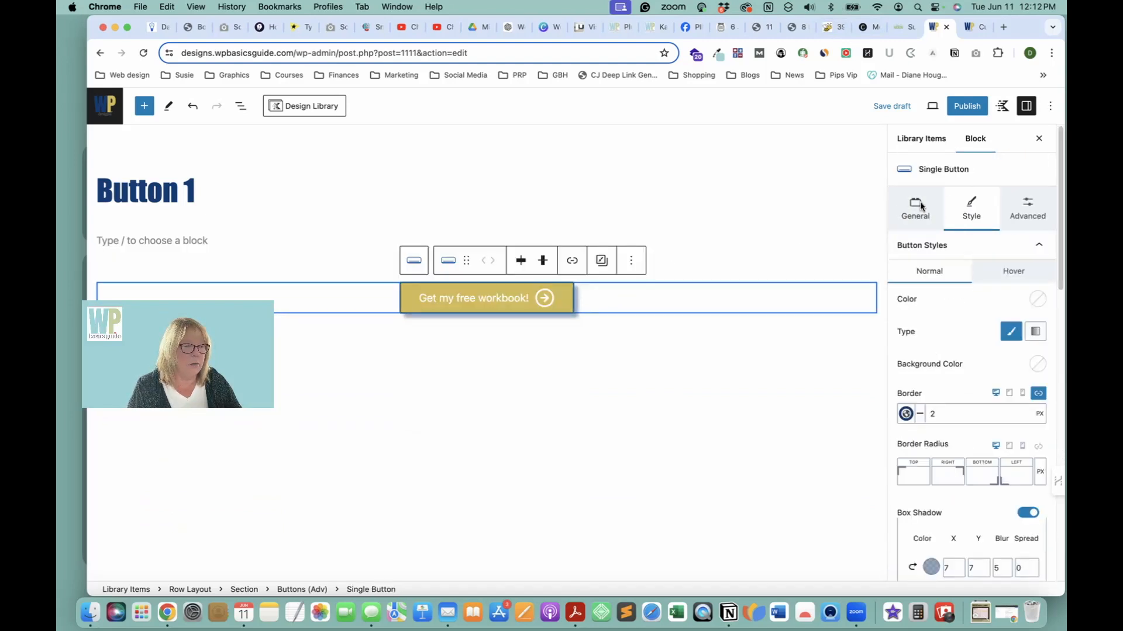
left_click(907, 203)
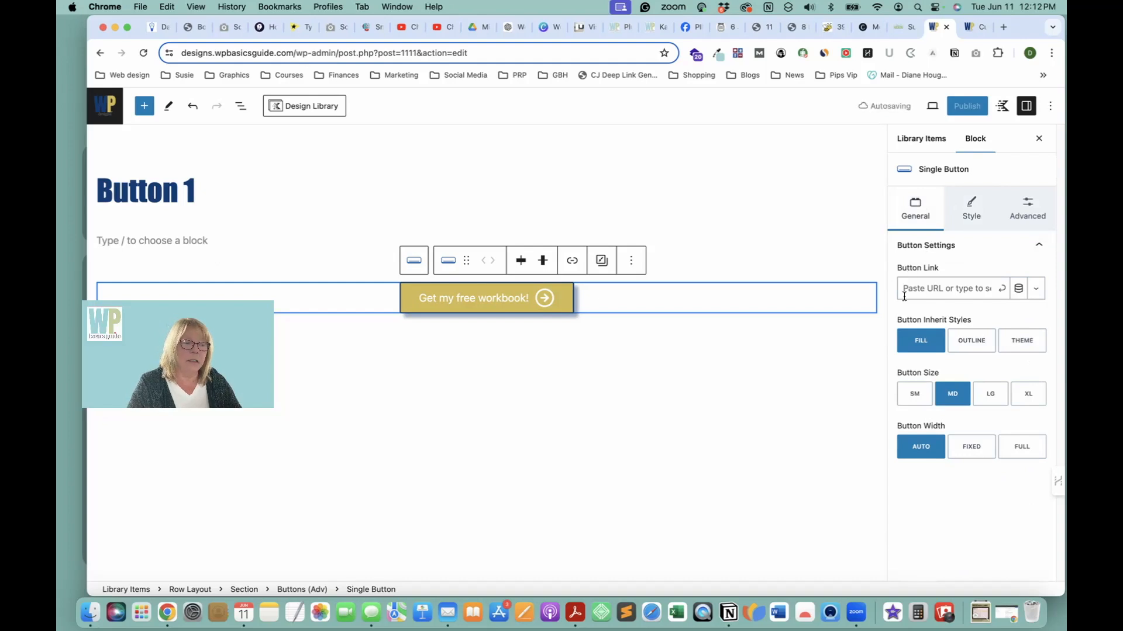
left_click(926, 286)
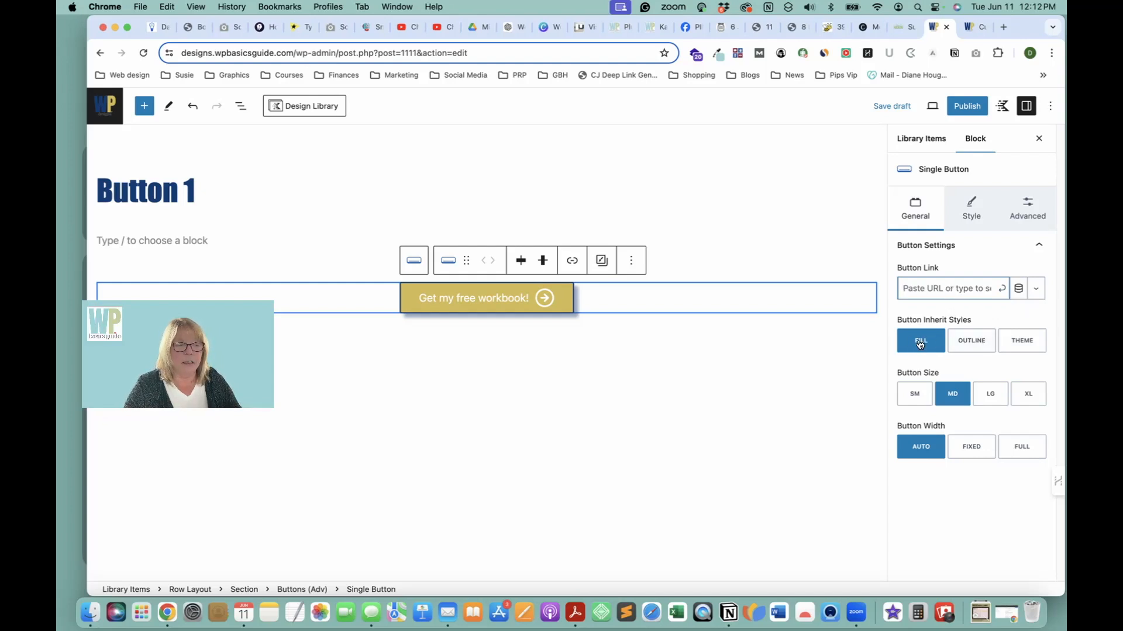
left_click(987, 347)
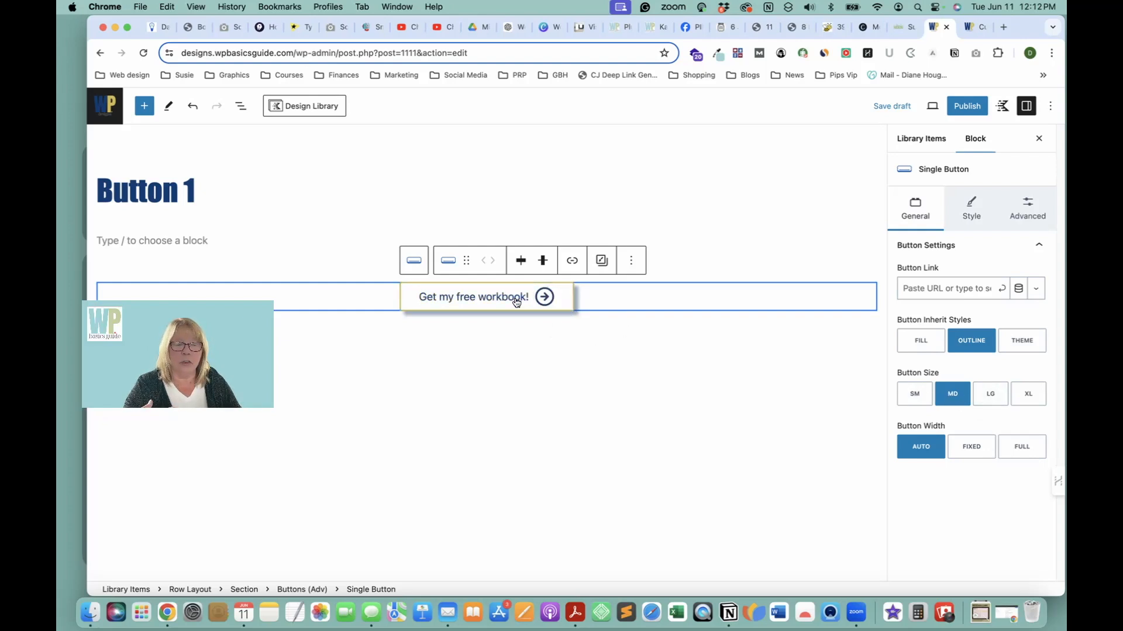
- Try the button sizes LG and XL and return the size to MD
left_click(992, 393)
left_click(1034, 395)
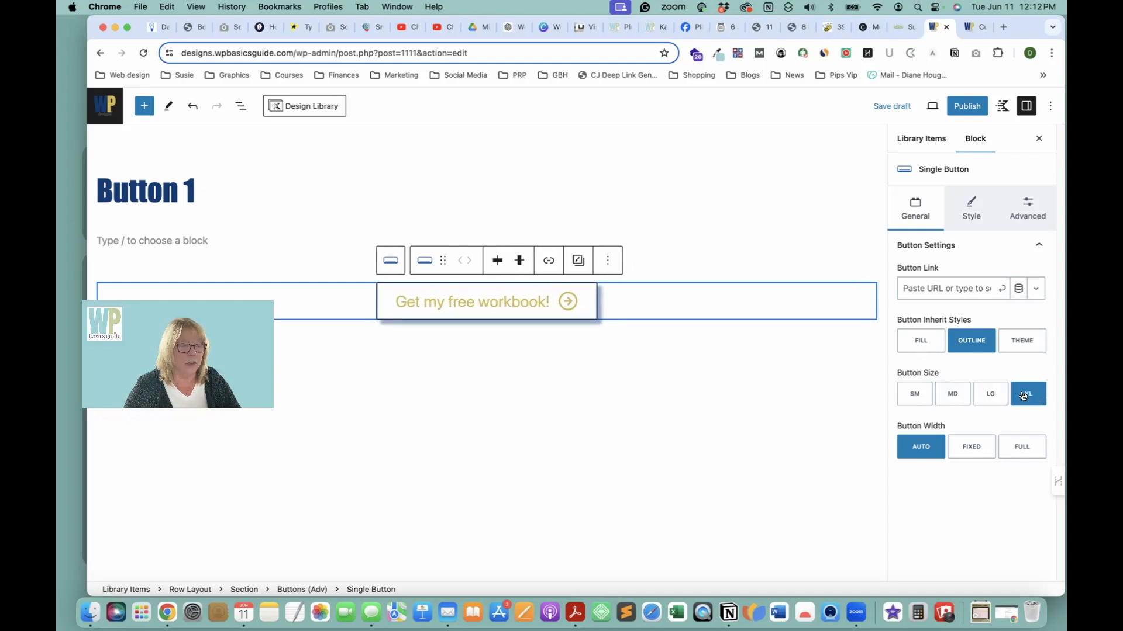
left_click(958, 394)
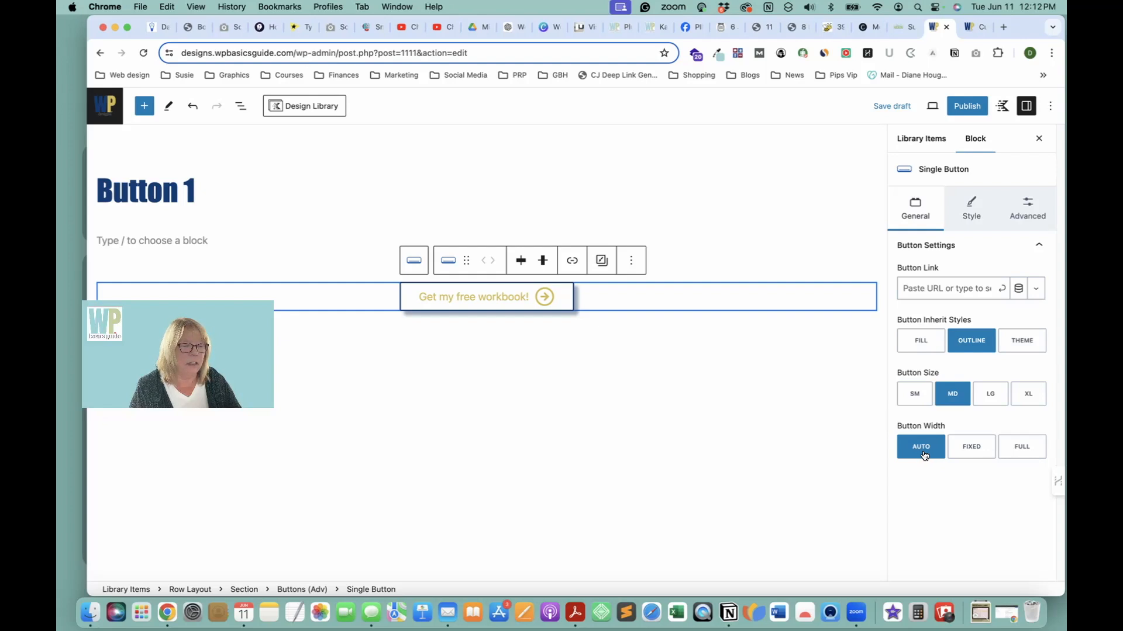
- Try the Fixed, Auto and Full width options for the button
left_click(973, 447)
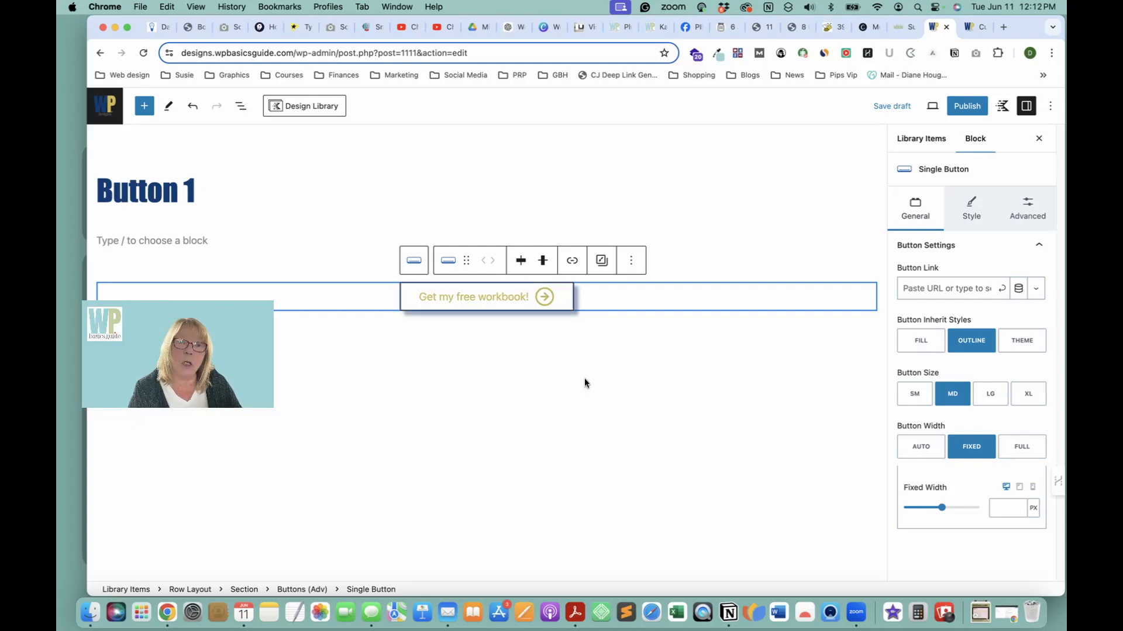
left_click(927, 447)
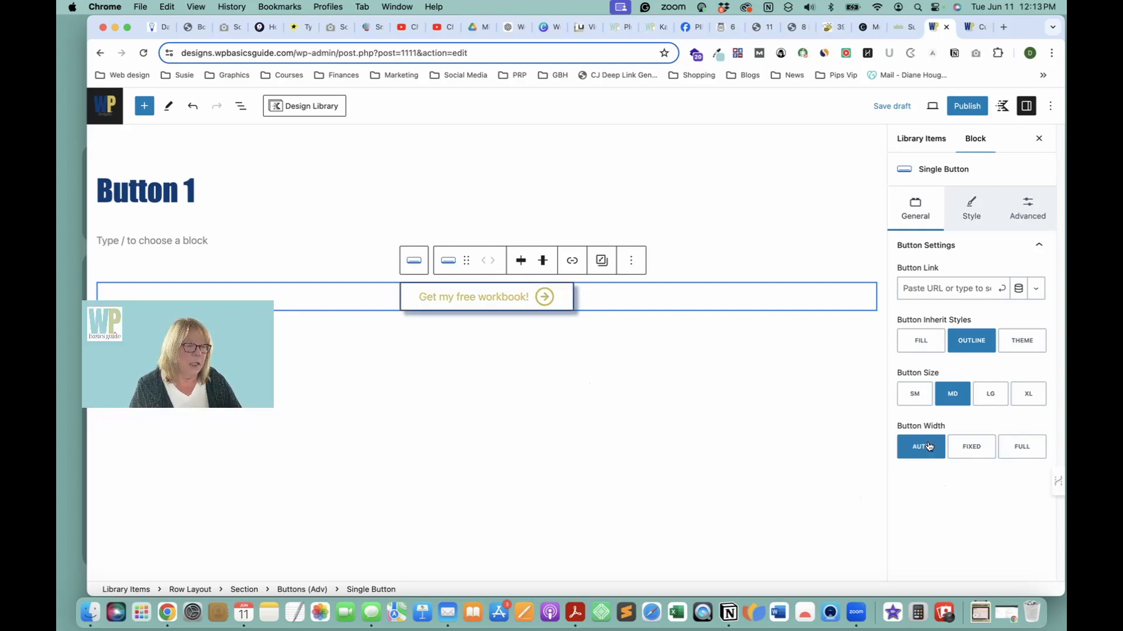
left_click(1029, 452)
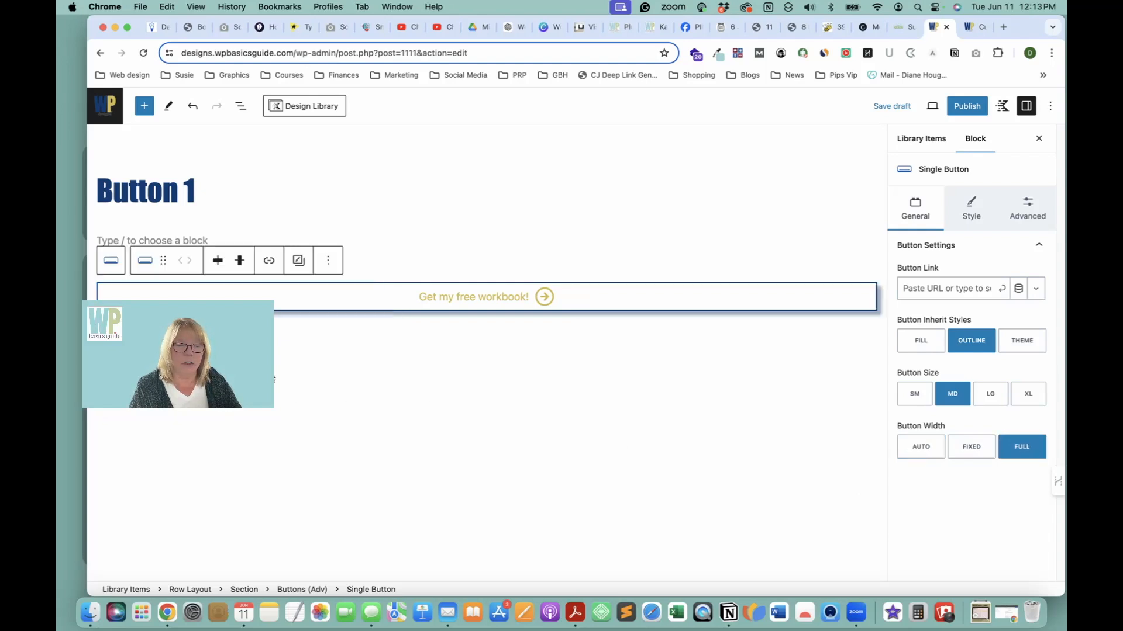
left_click_drag(278, 360, 311, 466)
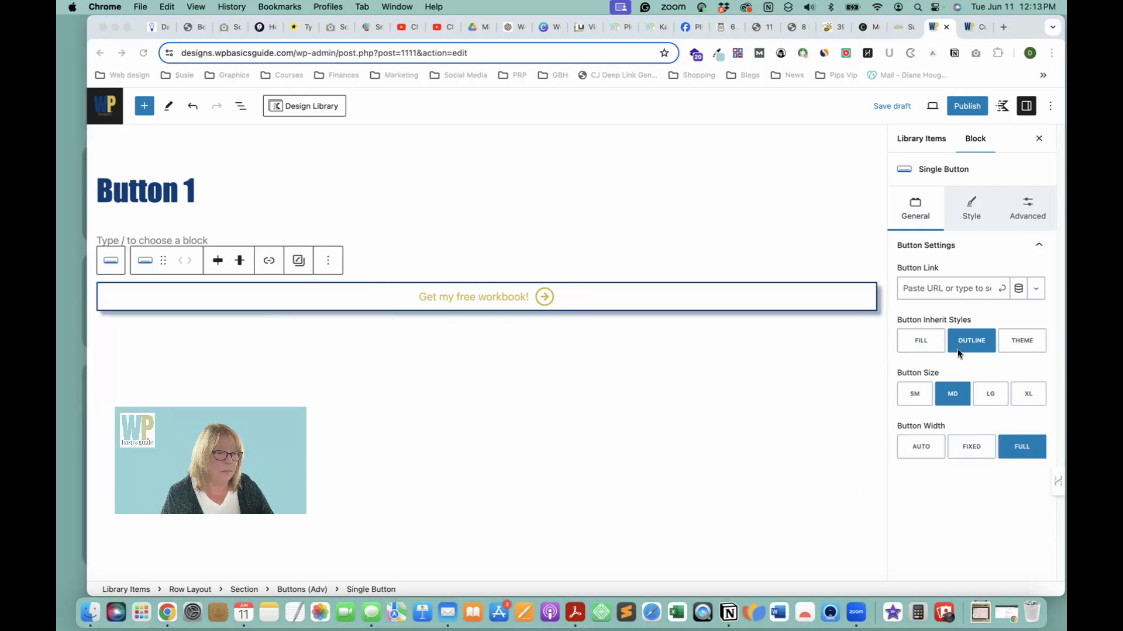
- Set the button's inherit style back to Fill and its width back to Auto
left_click(922, 342)
left_click(923, 342)
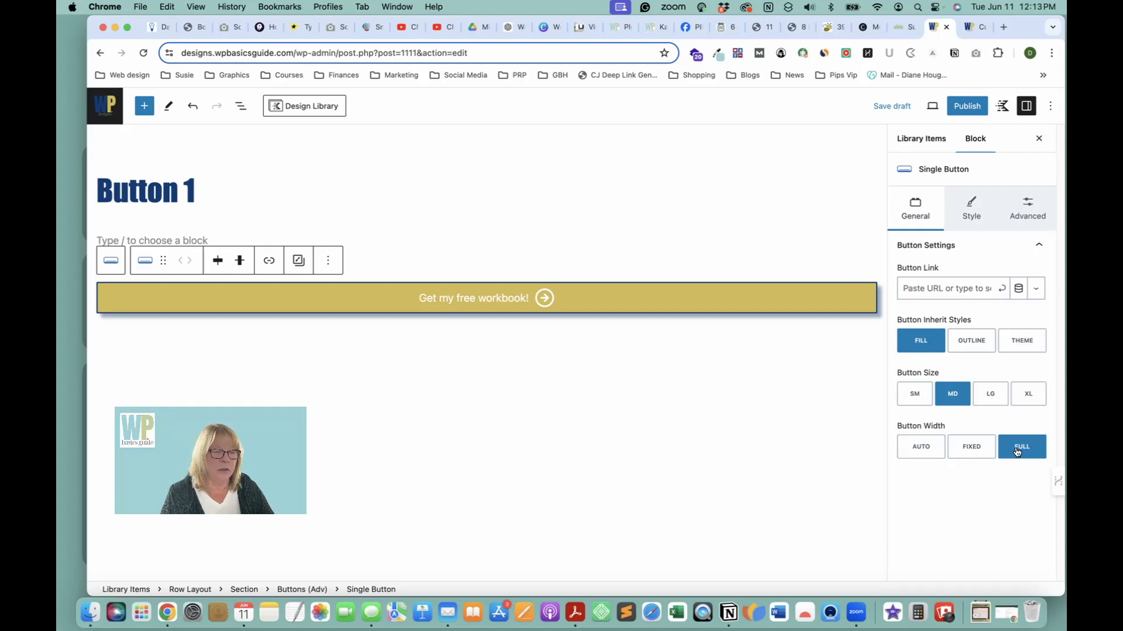
left_click(935, 449)
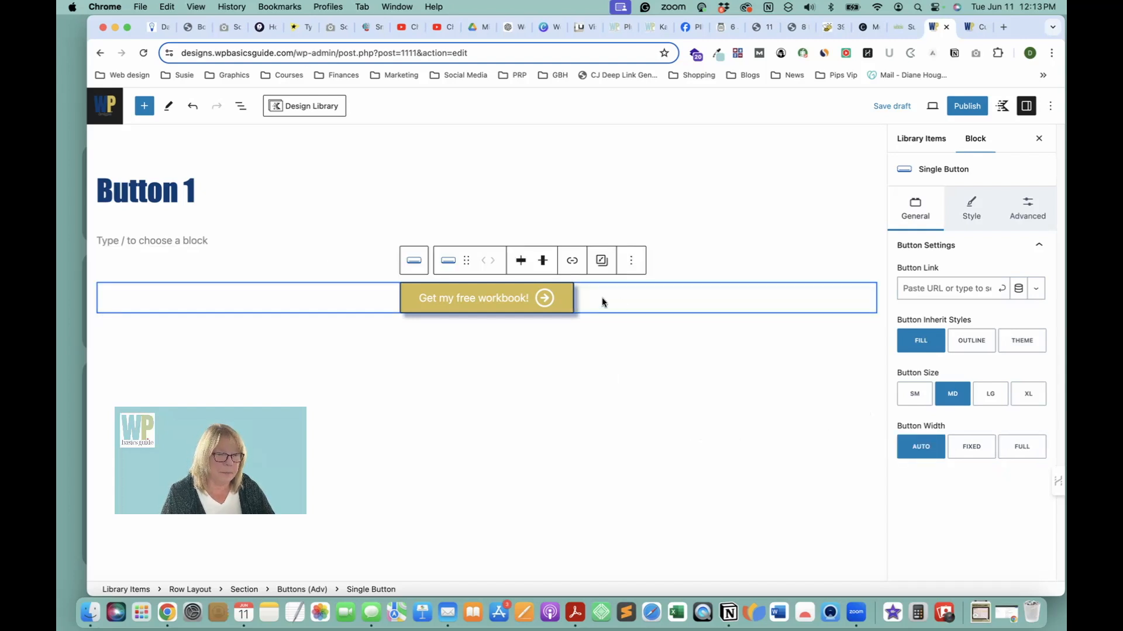
- Review the button's style settings and its advanced padding, margin and aria label settings, leaving the button deselected
left_click(976, 204)
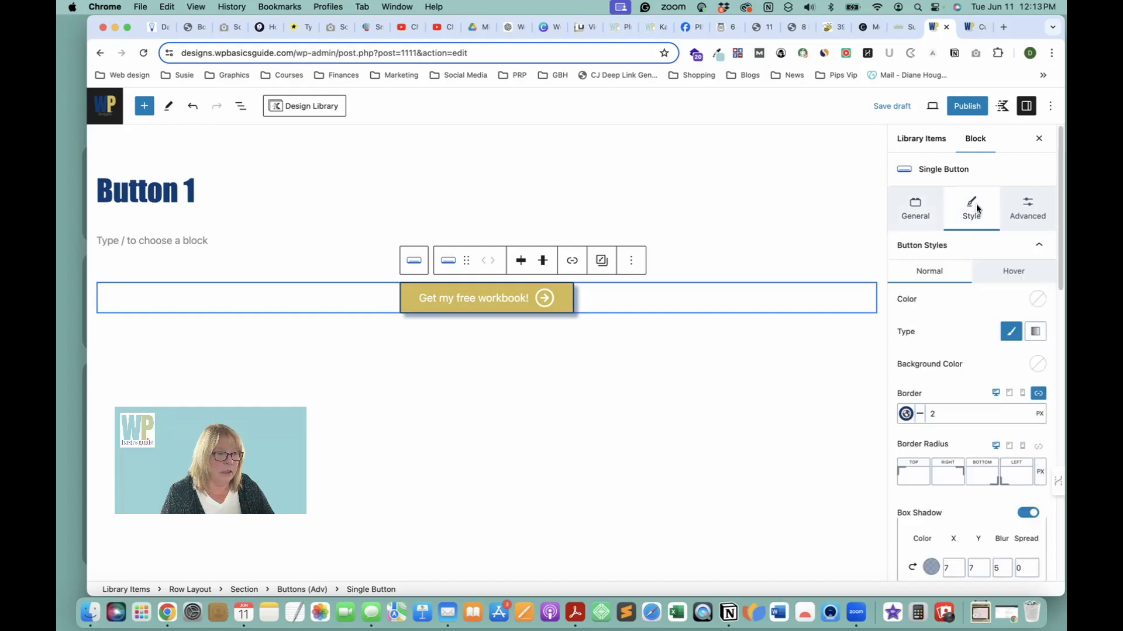
left_click(1015, 213)
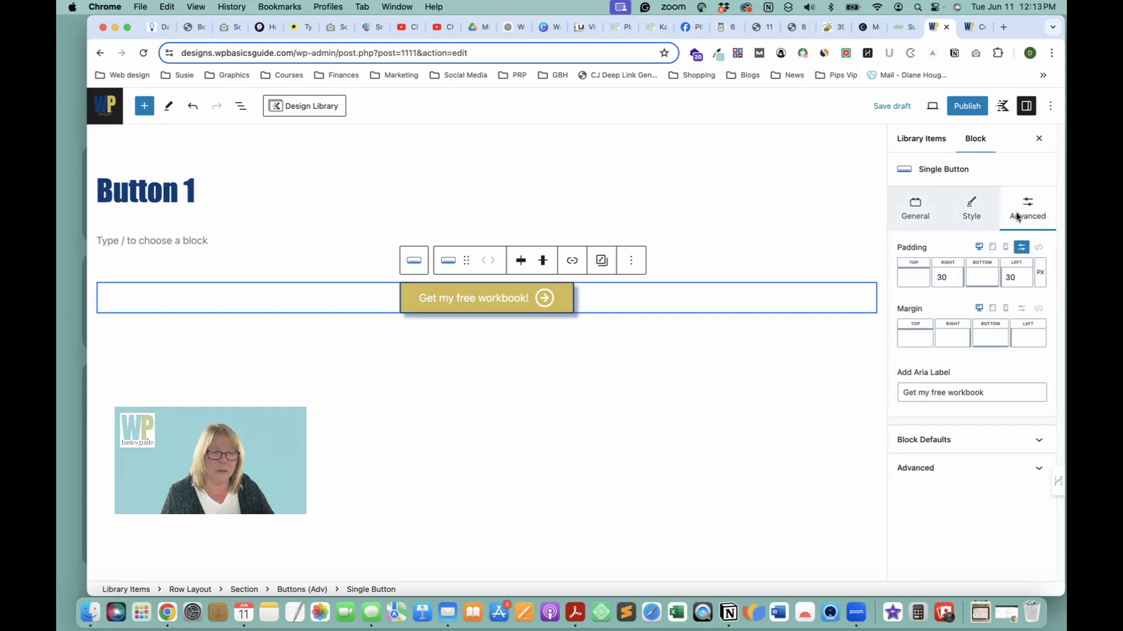
left_click(757, 371)
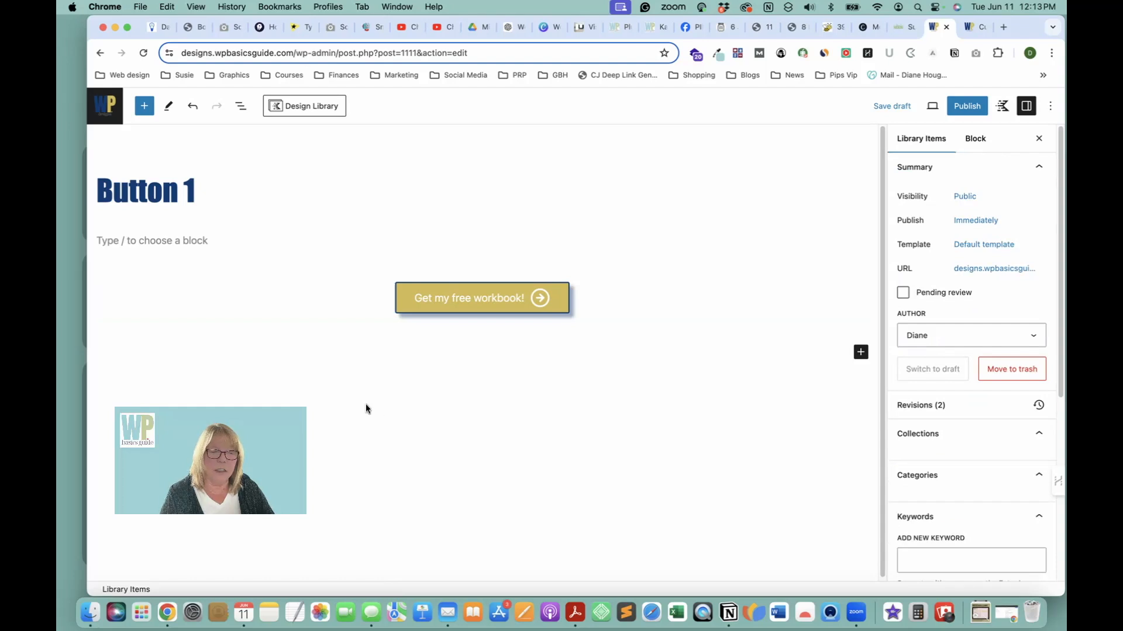